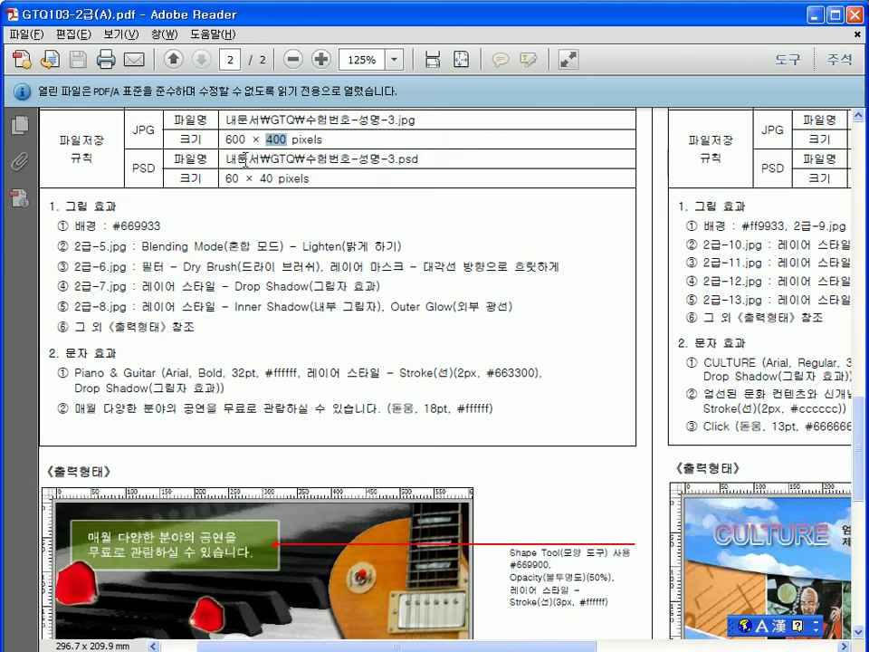
Step: Highlight the PSD file name, #669933 background colour and 2급-5/2급-6 effect lines in the PDF
drag(226, 159, 422, 161)
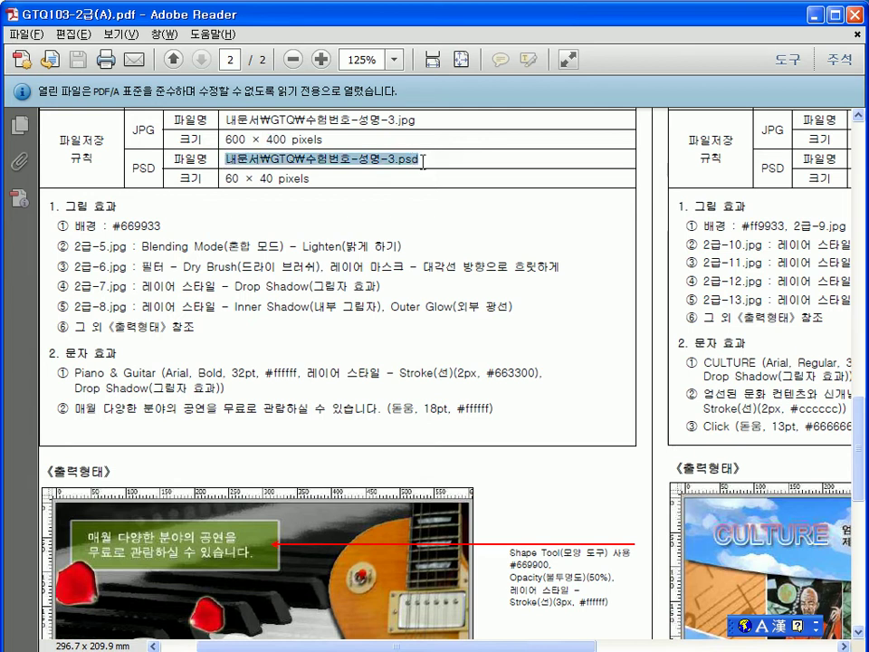
click(104, 224)
drag(104, 224, 177, 225)
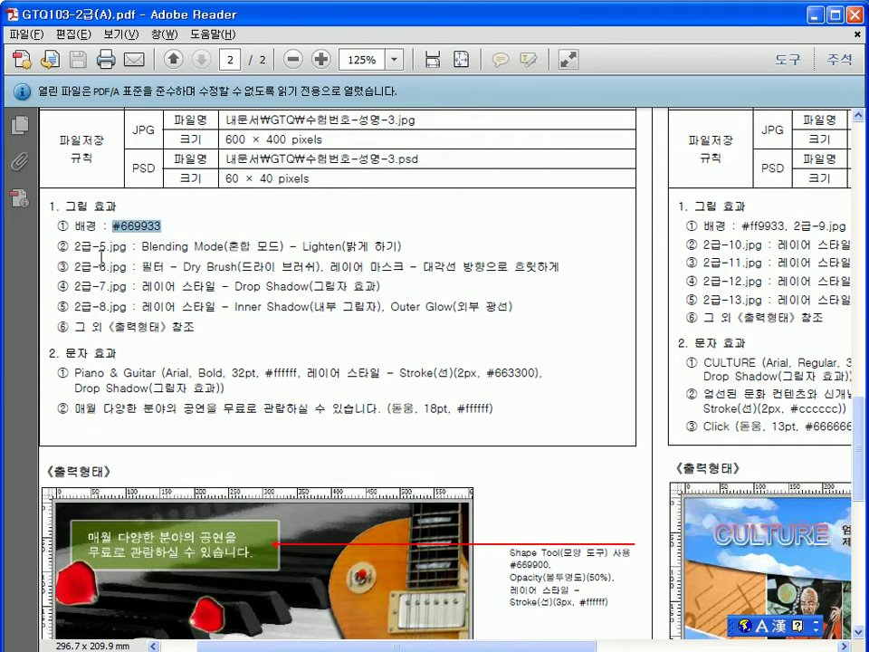
drag(77, 245, 401, 245)
drag(99, 266, 276, 266)
click(396, 314)
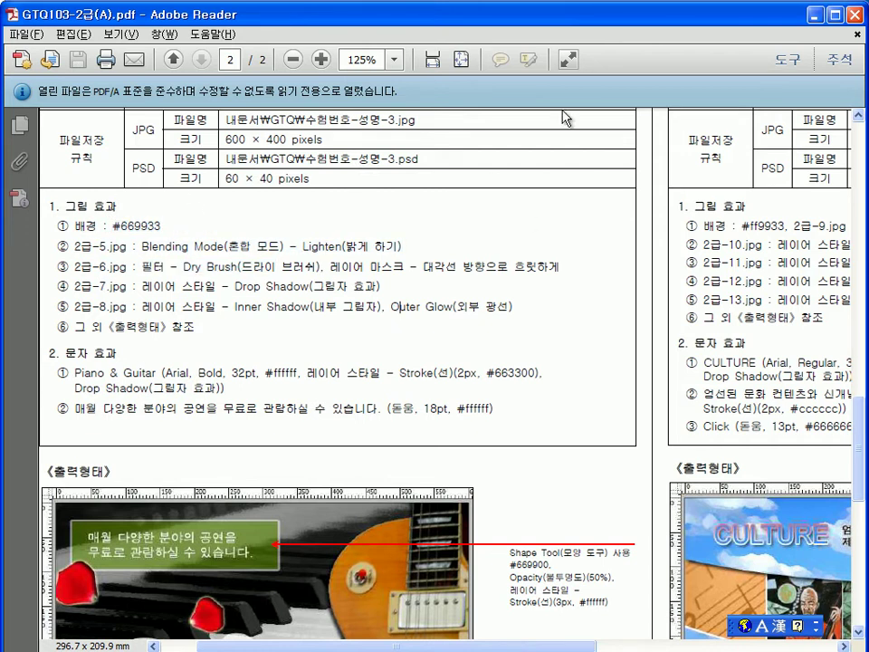
Step: Restore the Reader window, move it aside, and switch to Photoshop
double_click(533, 24)
drag(534, 23, 860, 154)
key(alt+Tab)
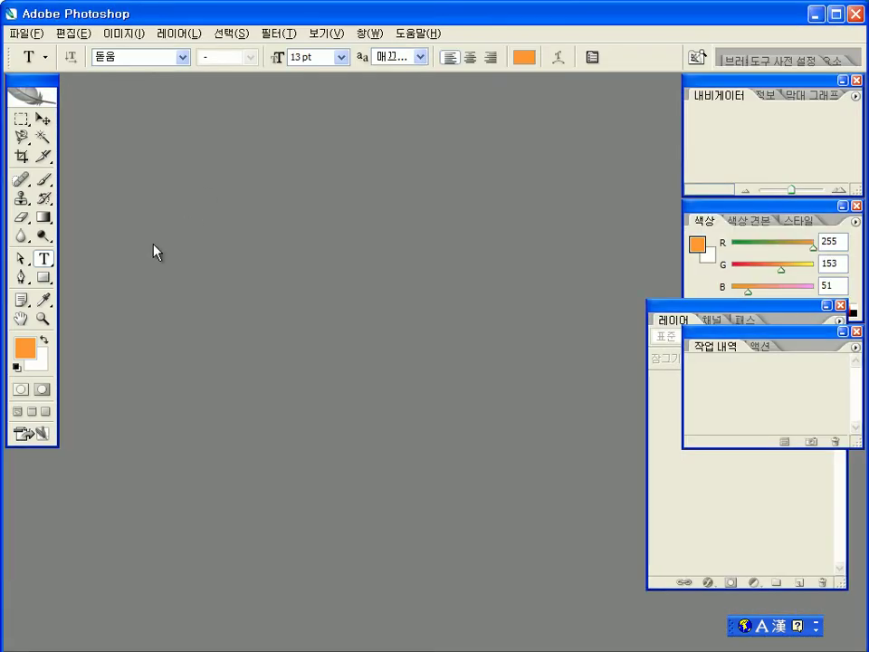
Step: Create a 600×400 px, 72 ppi RGB white document named with the exam number, the examinee's name and '-3'
key(ctrl+n)
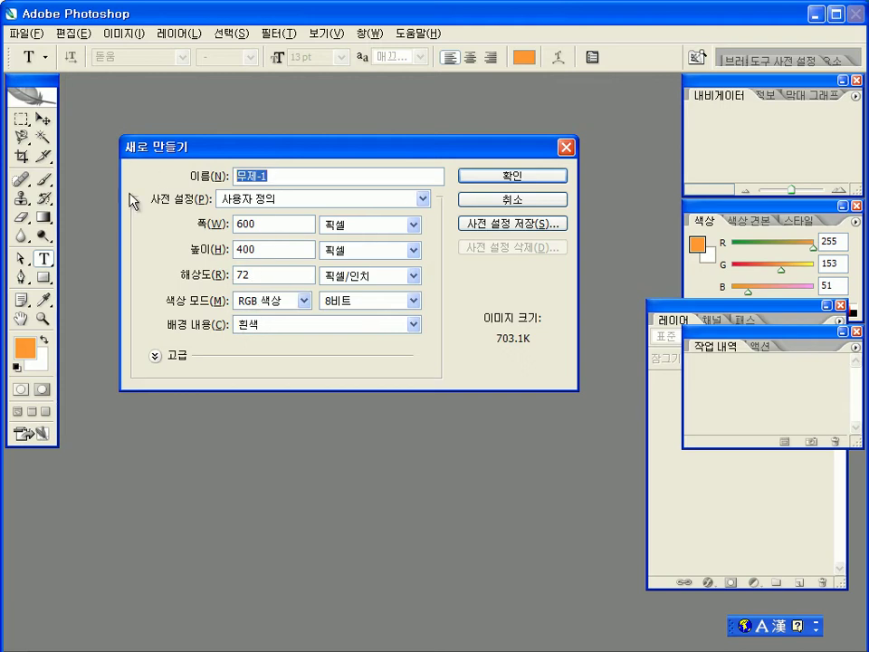
key(Hangul)
text(ㅎ)
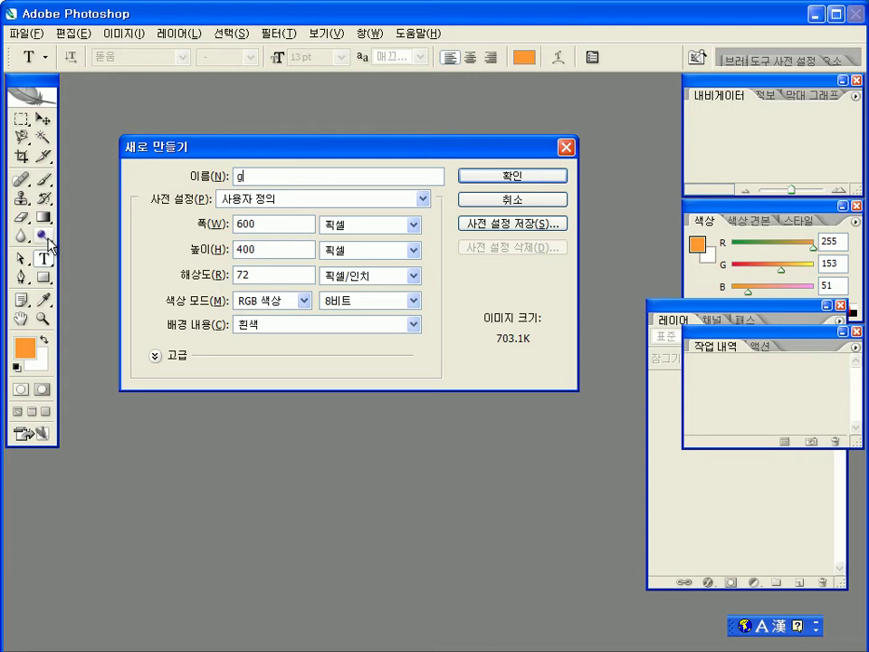
text(G123456789-)
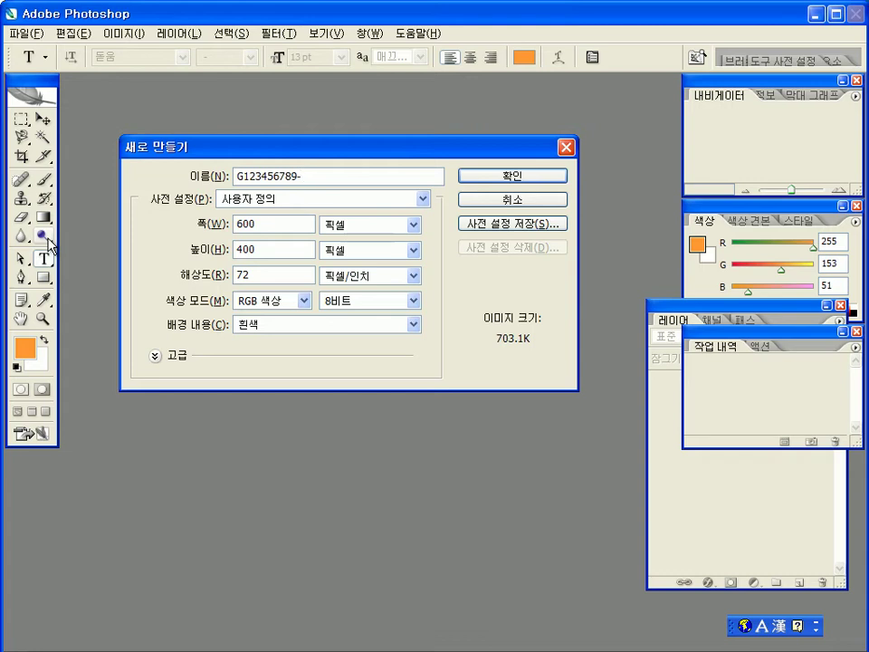
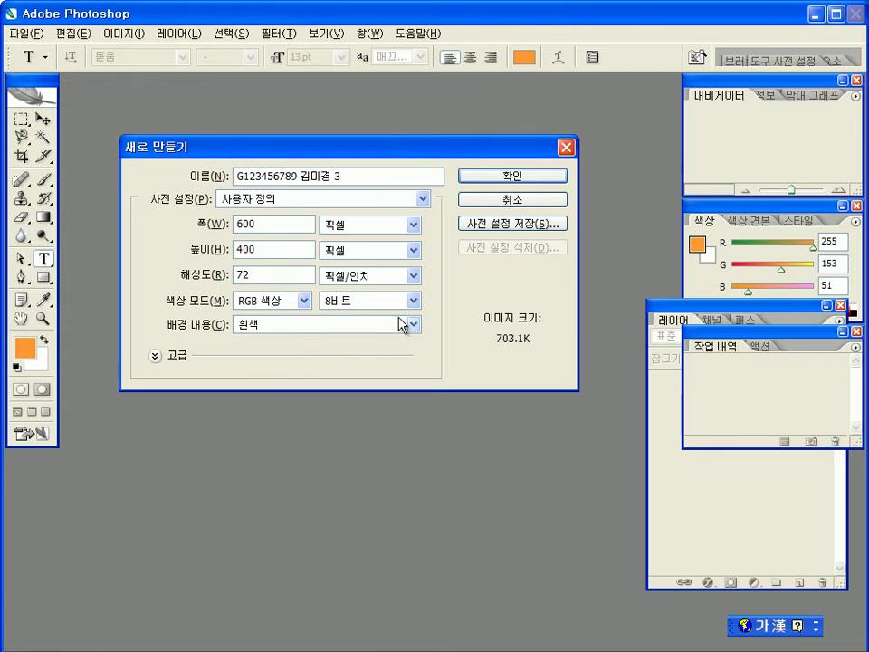
click(500, 178)
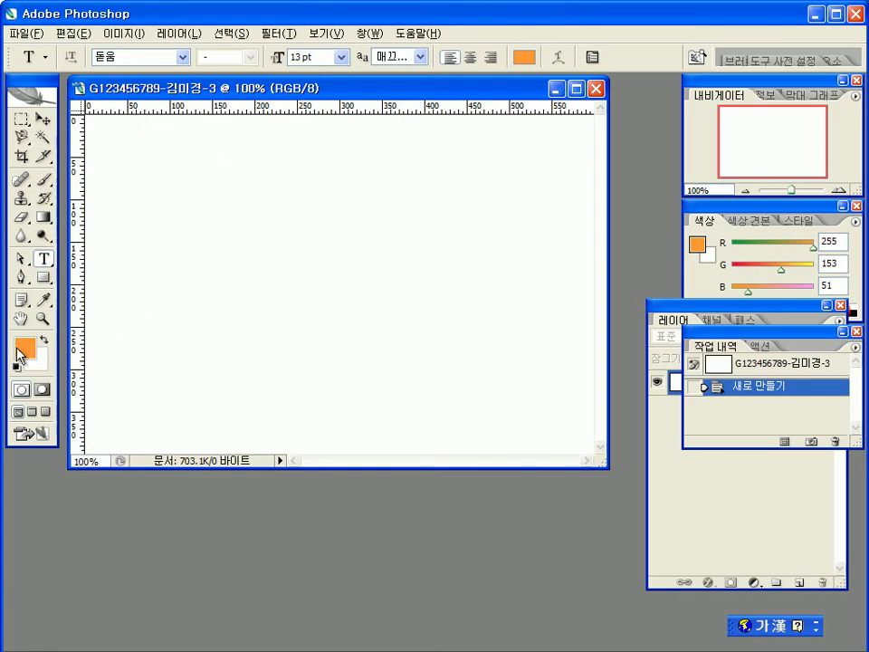
Step: Set the foreground colour to #669933 green
click(24, 347)
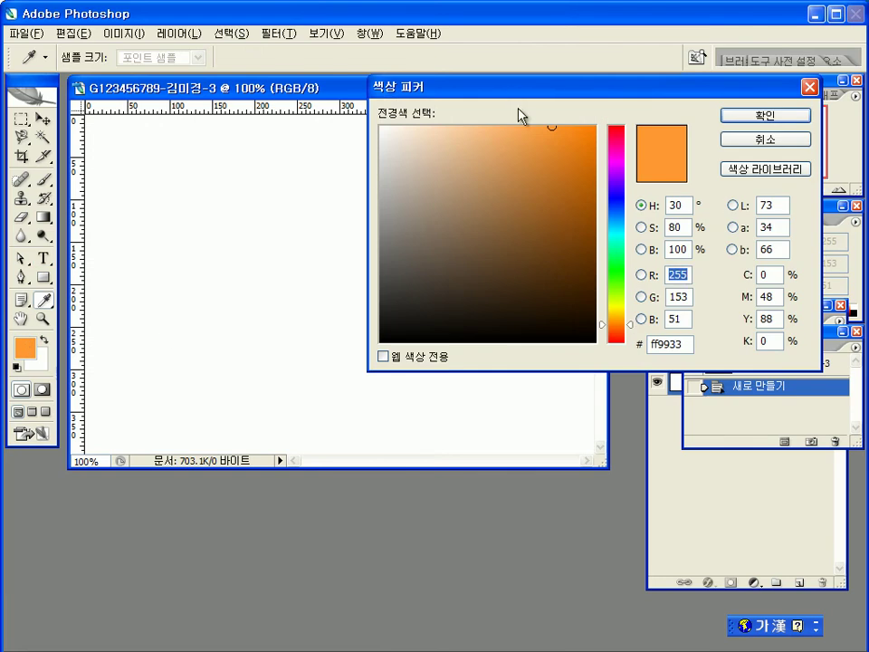
drag(512, 90, 488, 179)
click(653, 433)
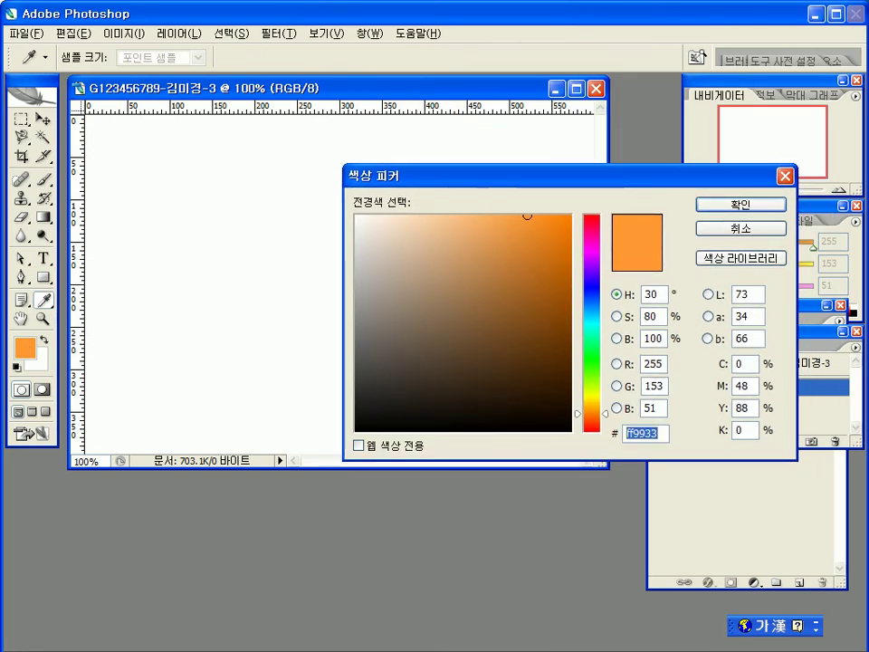
text(66)
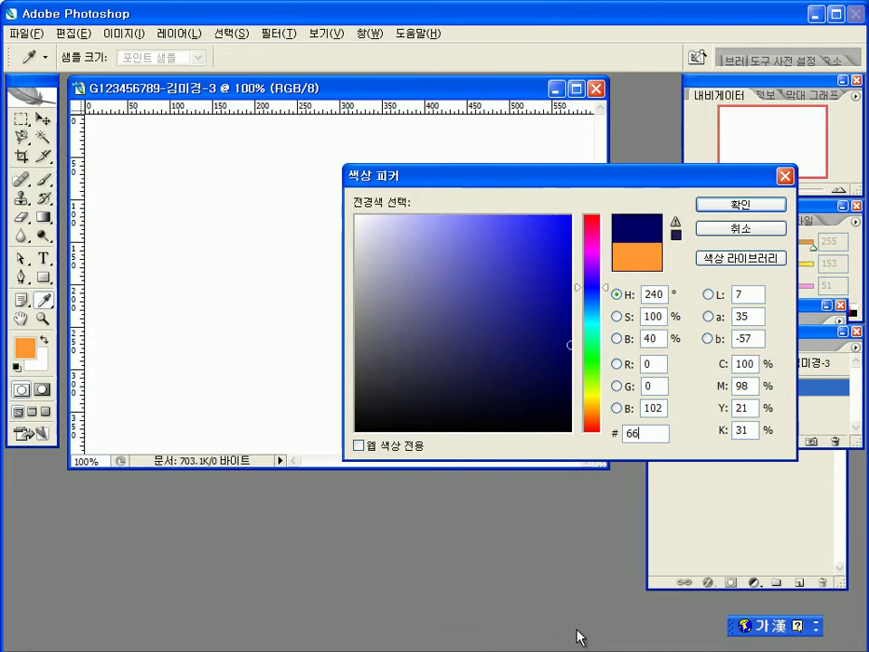
text(9933)
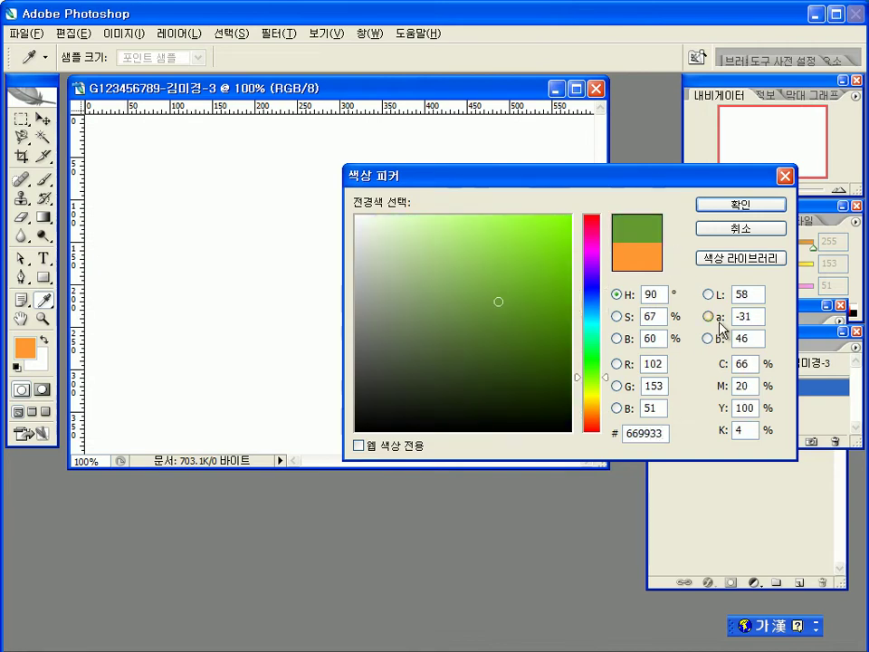
click(724, 208)
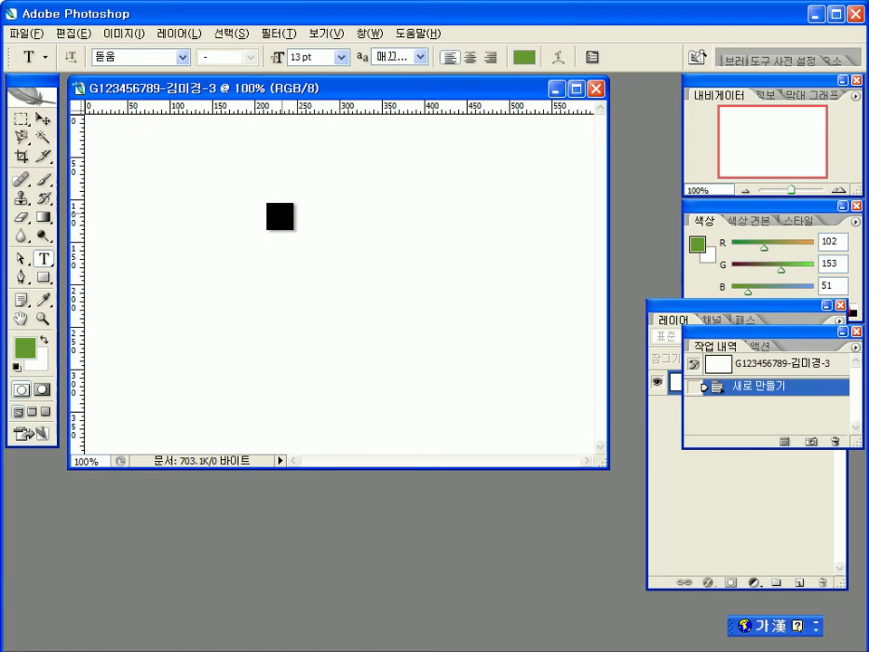
Step: Fill the whole canvas with the green using the Paint Bucket
click(45, 220)
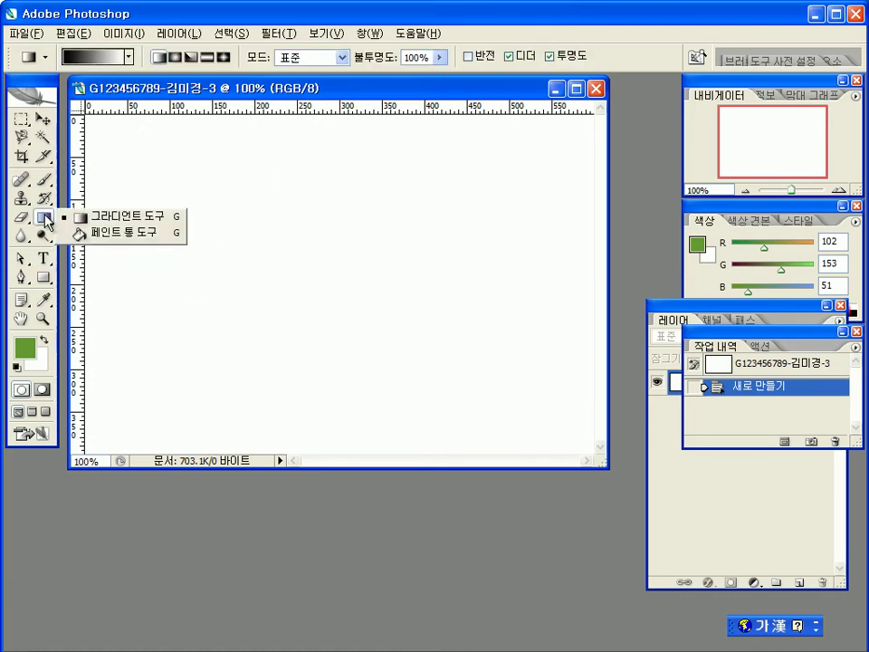
click(92, 235)
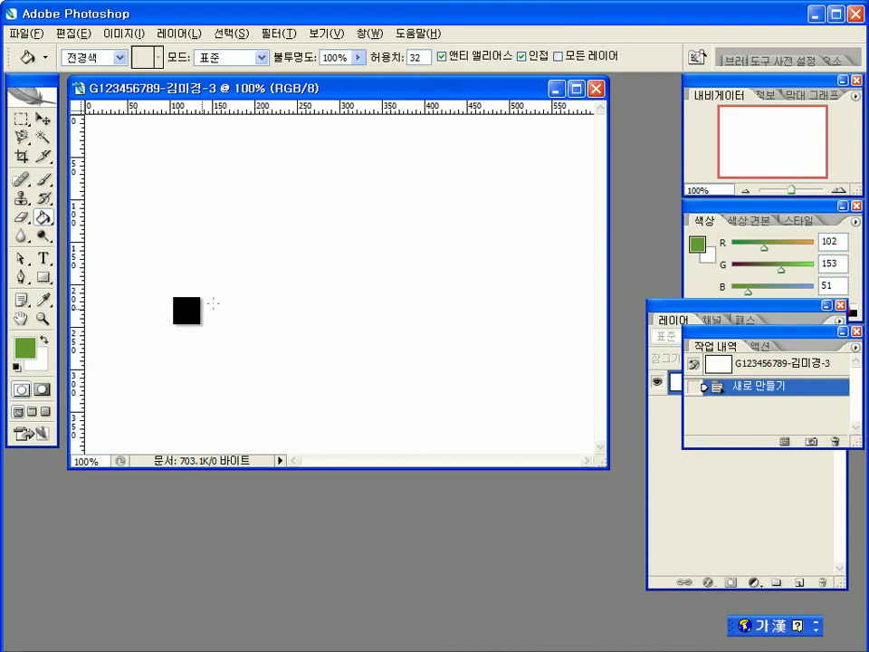
click(239, 306)
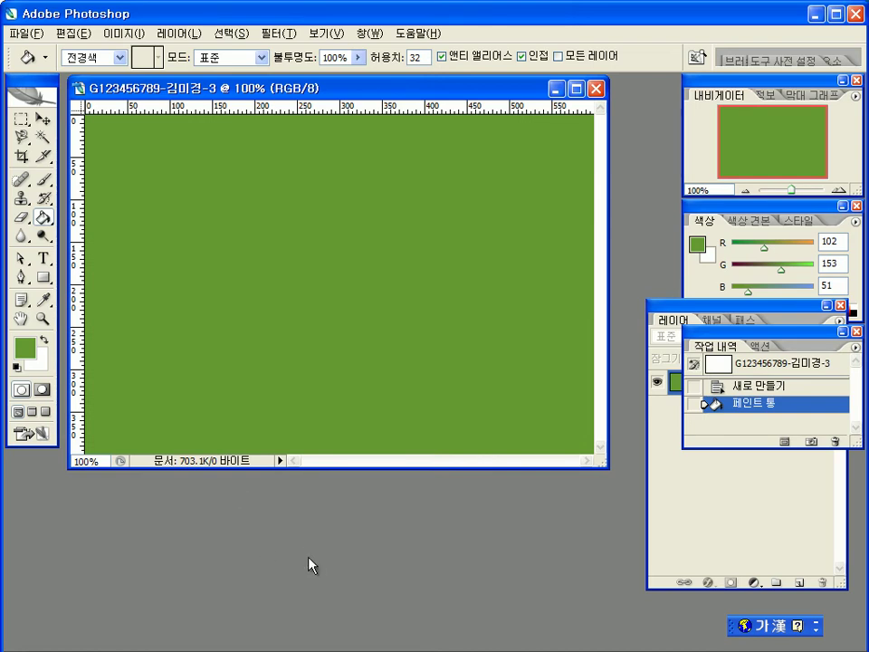
Step: Open 2급-5.jpg, drag the sheet music into the document as a layer, and close the source
double_click(398, 541)
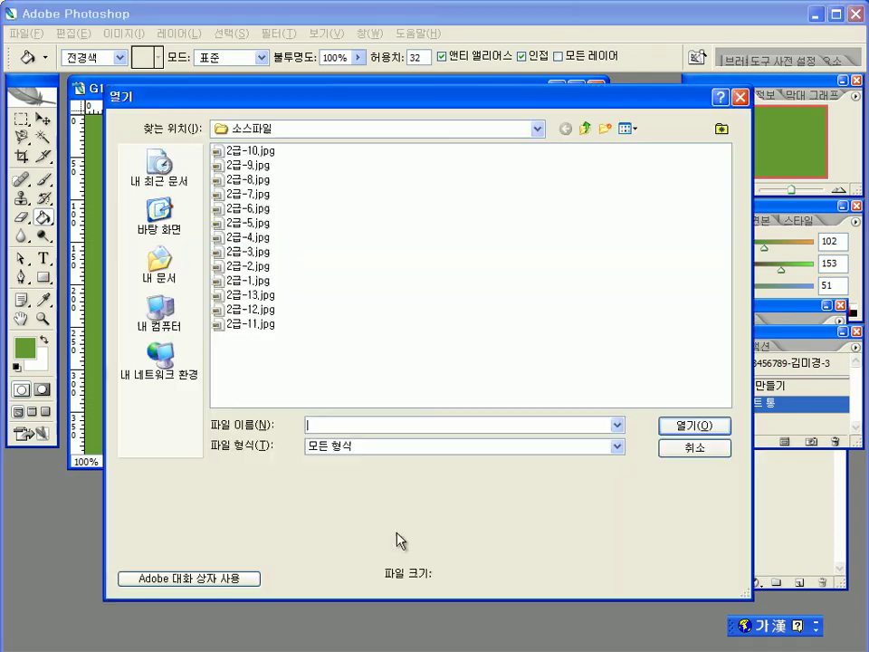
click(256, 223)
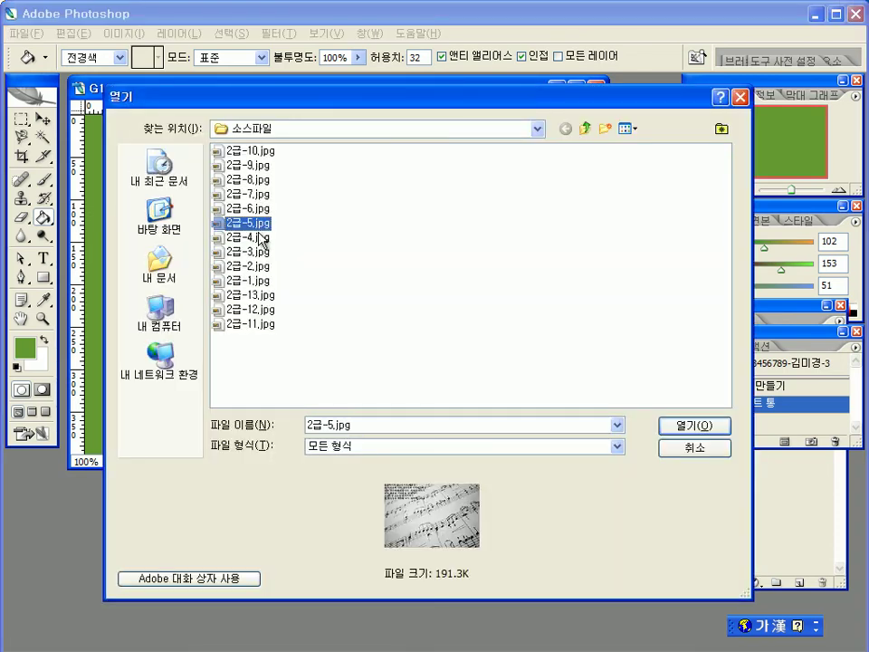
click(699, 425)
drag(385, 109, 425, 244)
click(43, 119)
drag(231, 344, 165, 186)
drag(275, 234, 303, 241)
click(630, 271)
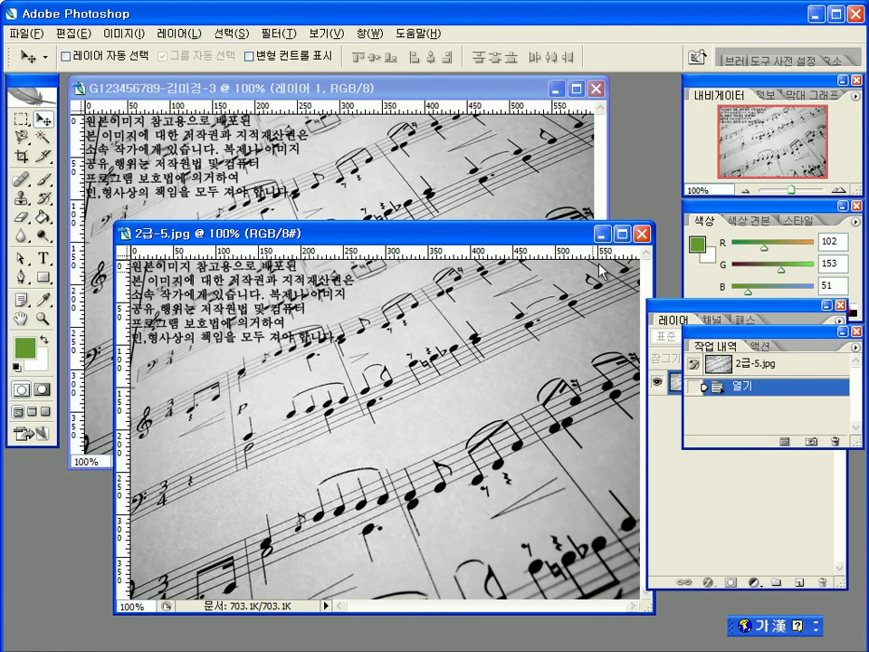
key(ctrl+w)
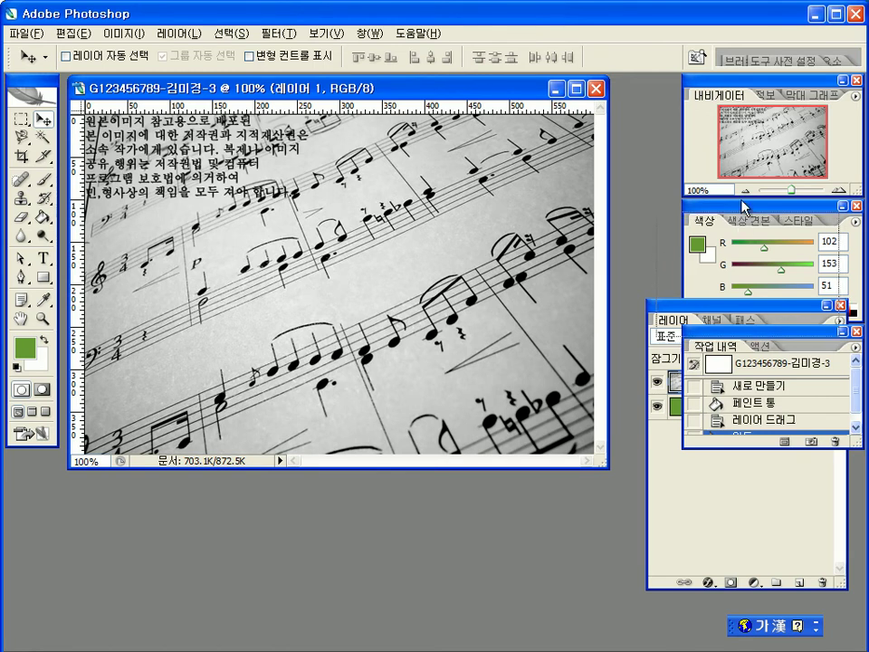
Step: Set the sheet-music layer's blend mode to Lighten (밝게 하기)
drag(770, 332, 755, 123)
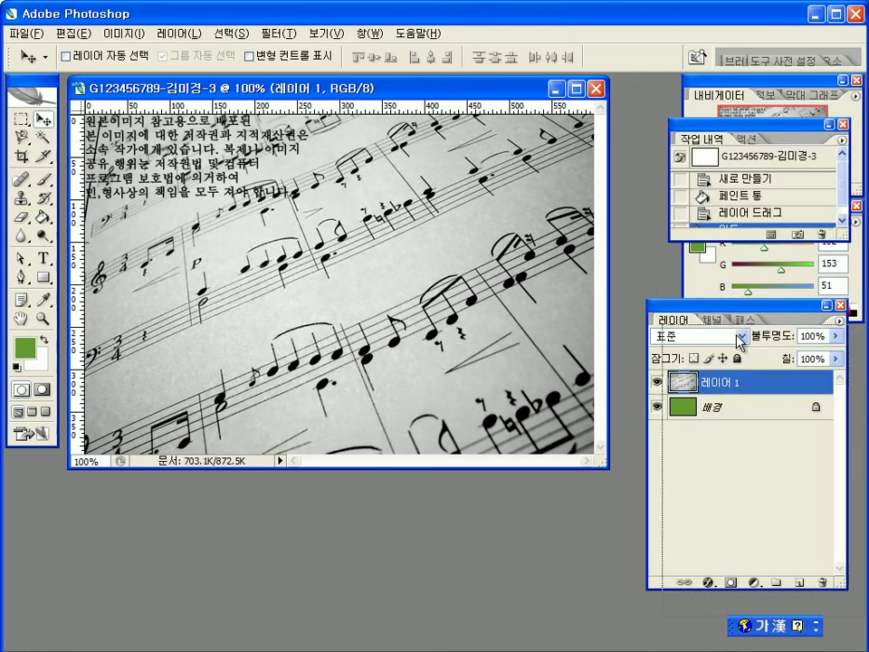
drag(723, 308, 733, 258)
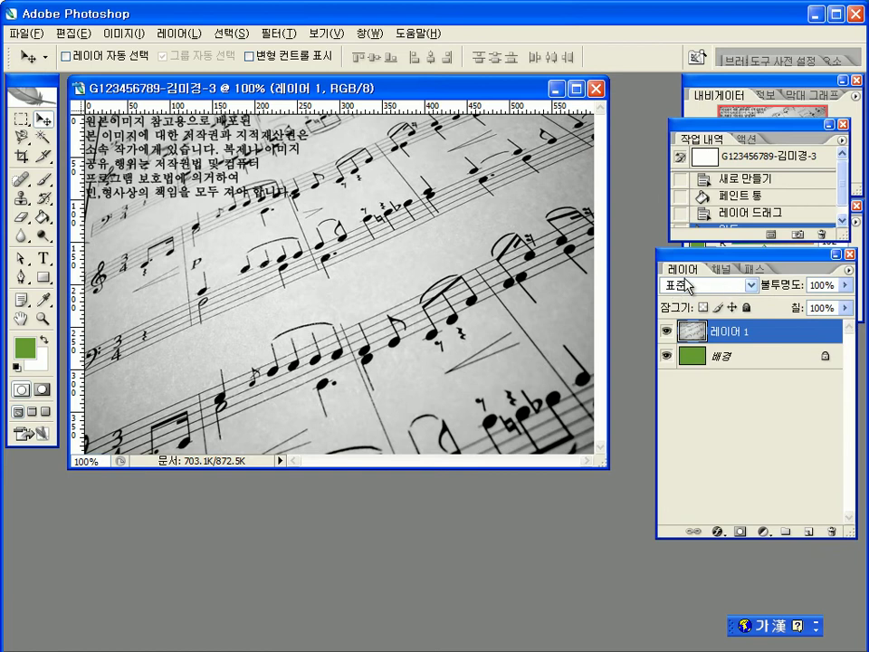
click(753, 286)
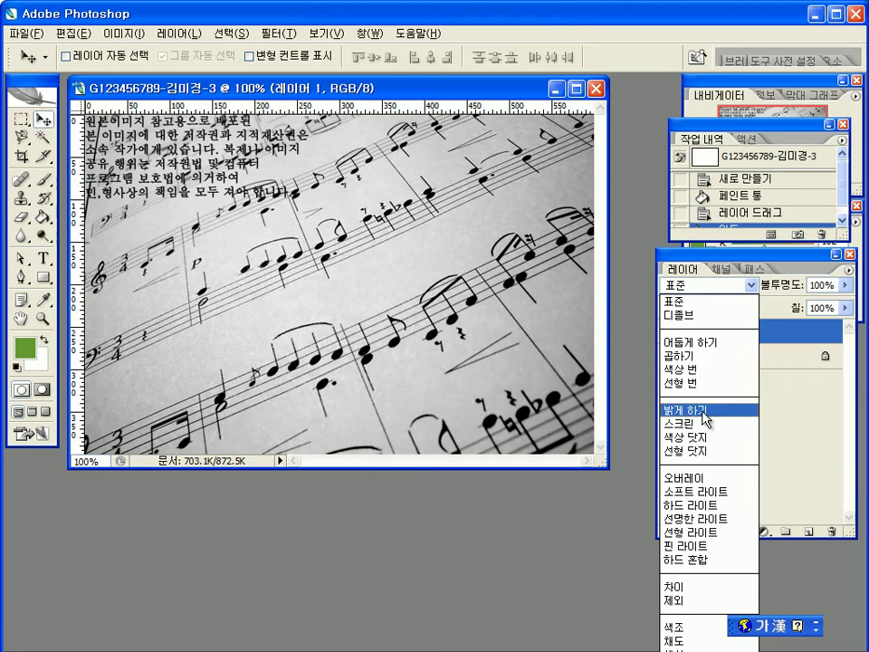
click(704, 412)
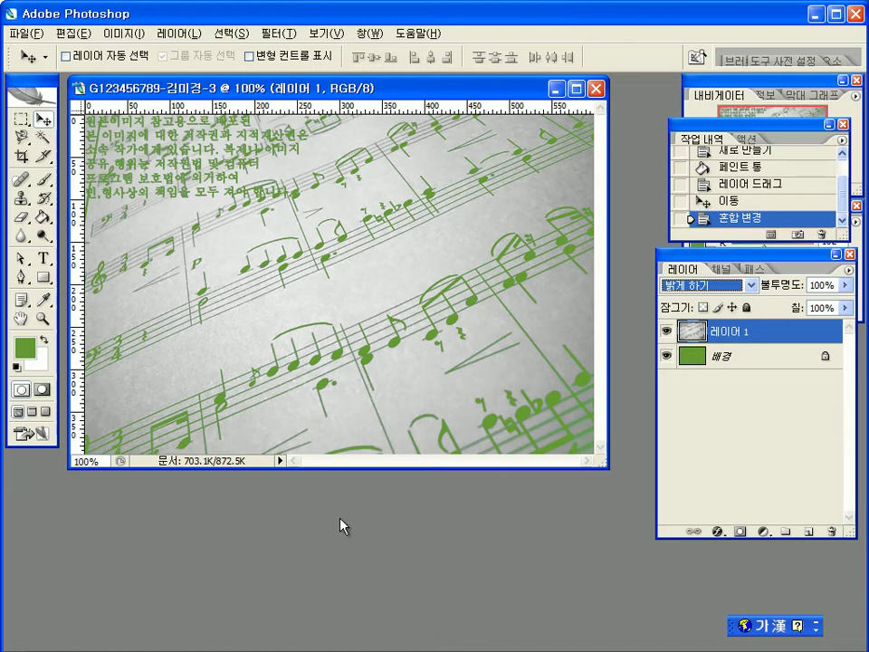
key(Return)
Step: Open 2급-6.jpg, drag the piano keys in as Layer 2, and close the source window
double_click(409, 525)
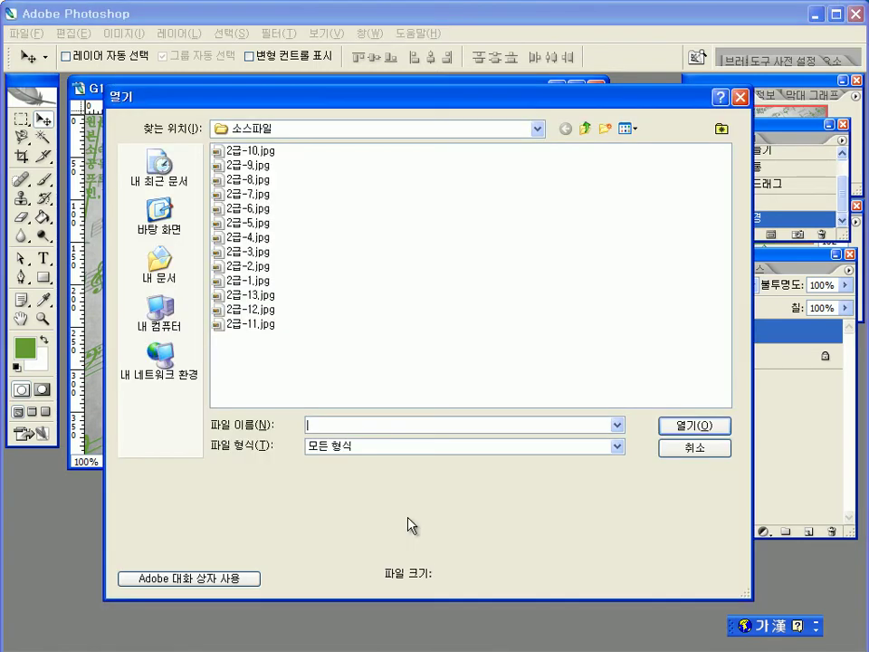
click(262, 208)
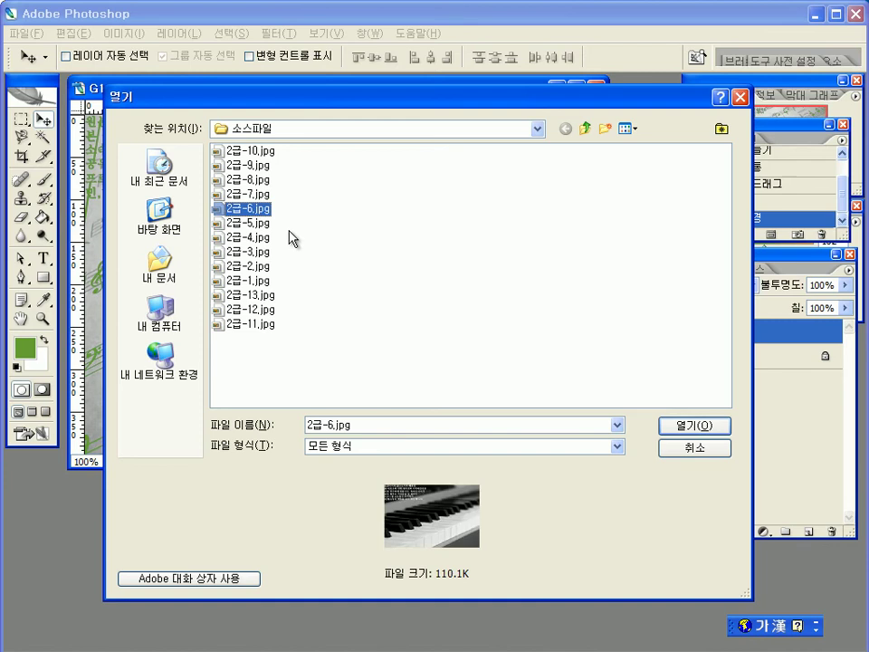
click(695, 425)
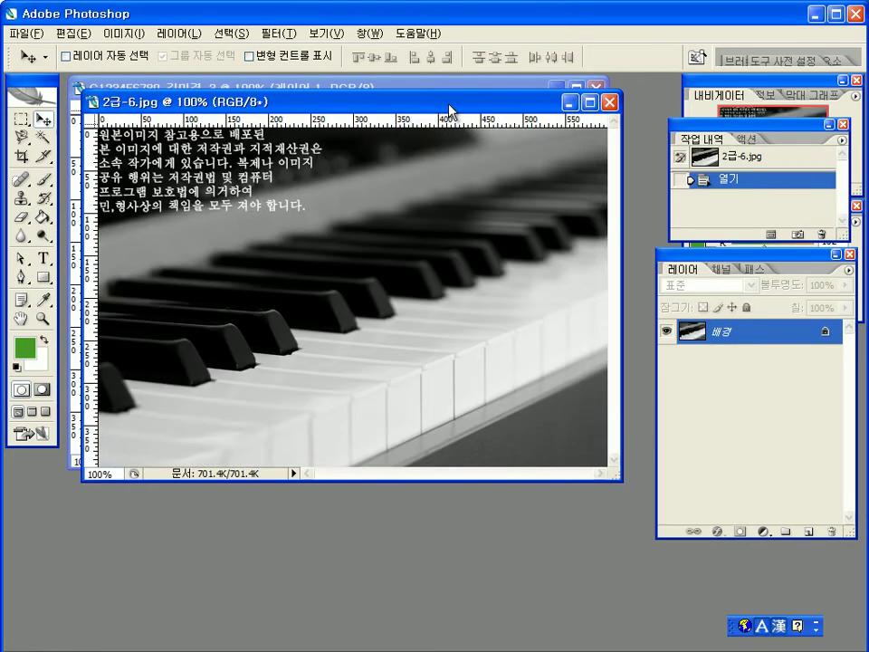
drag(336, 101, 367, 249)
drag(288, 355, 210, 169)
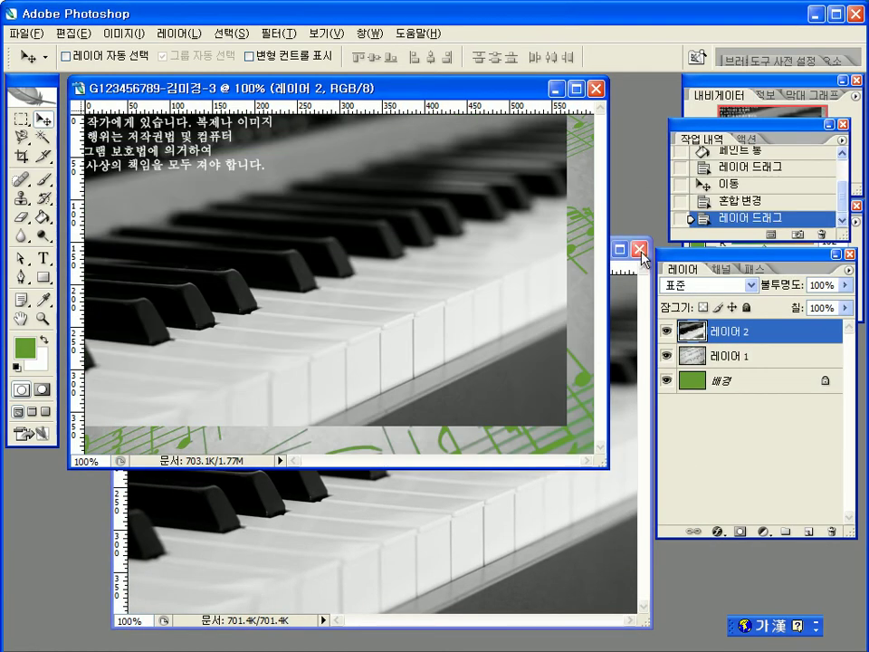
mouse_move(406, 248)
mouse_down()
mouse_move(388, 254)
mouse_move(404, 248)
mouse_move(404, 232)
mouse_up()
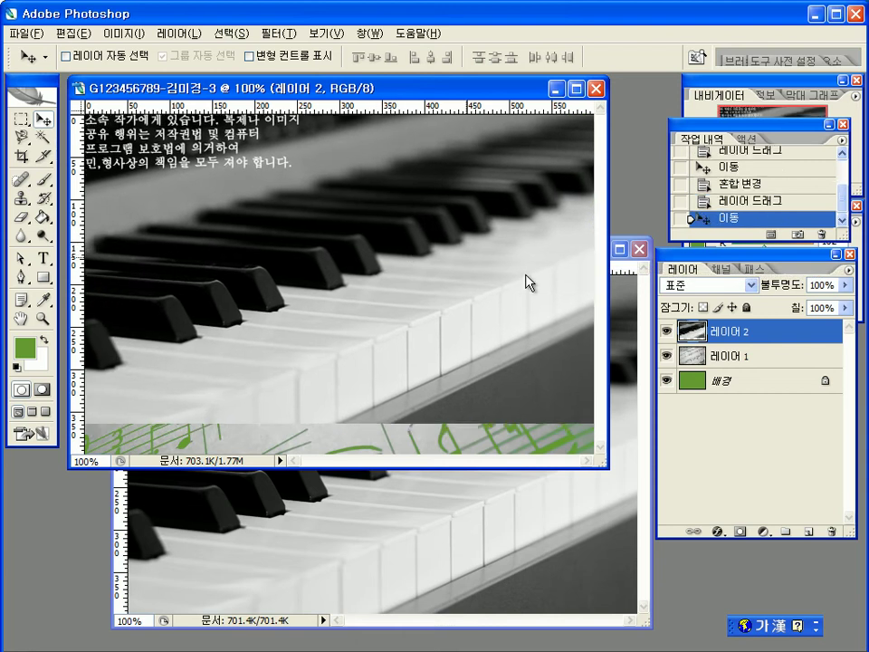
click(645, 254)
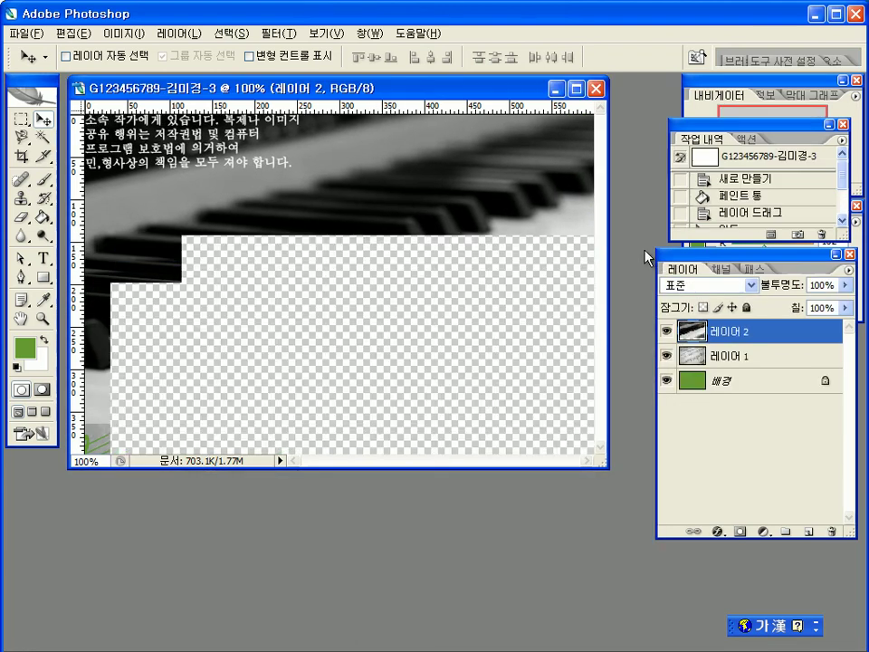
Step: Nudge the piano-keys layer into its final position across the top of the composite
mouse_move(427, 242)
mouse_down()
mouse_move(419, 256)
mouse_move(419, 226)
mouse_move(413, 248)
mouse_up()
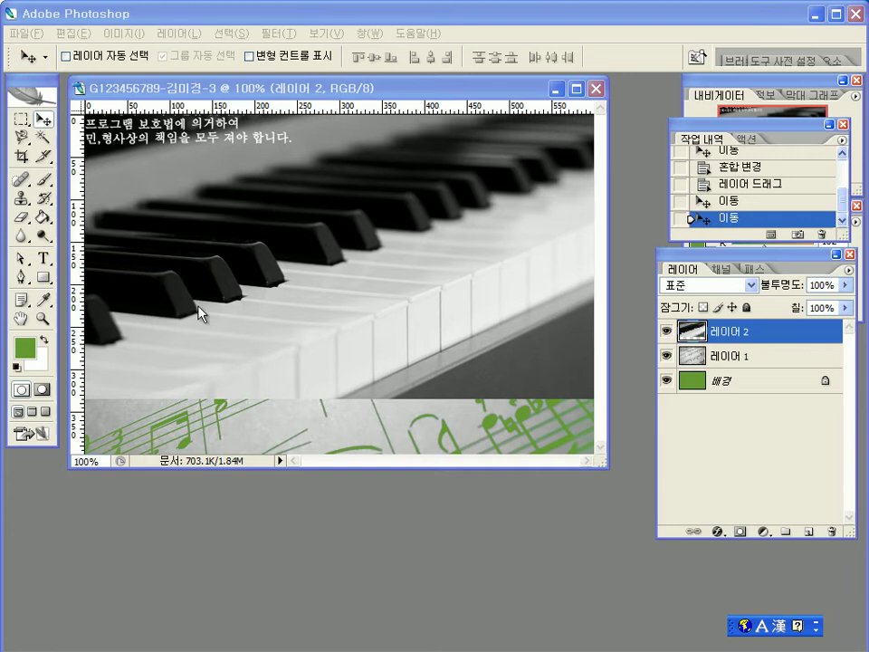
key(Hangul)
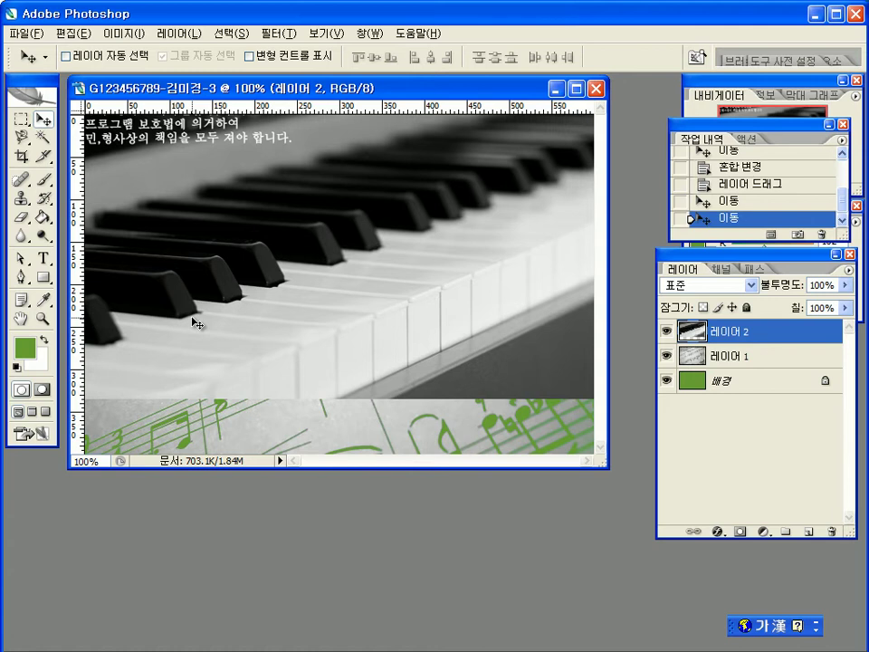
drag(197, 324, 194, 323)
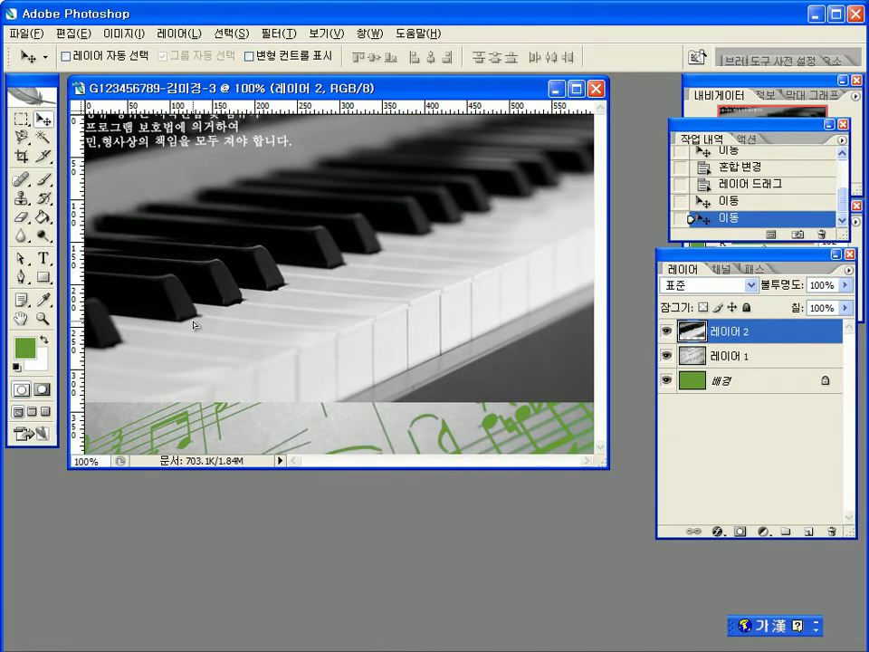
drag(193, 325, 192, 323)
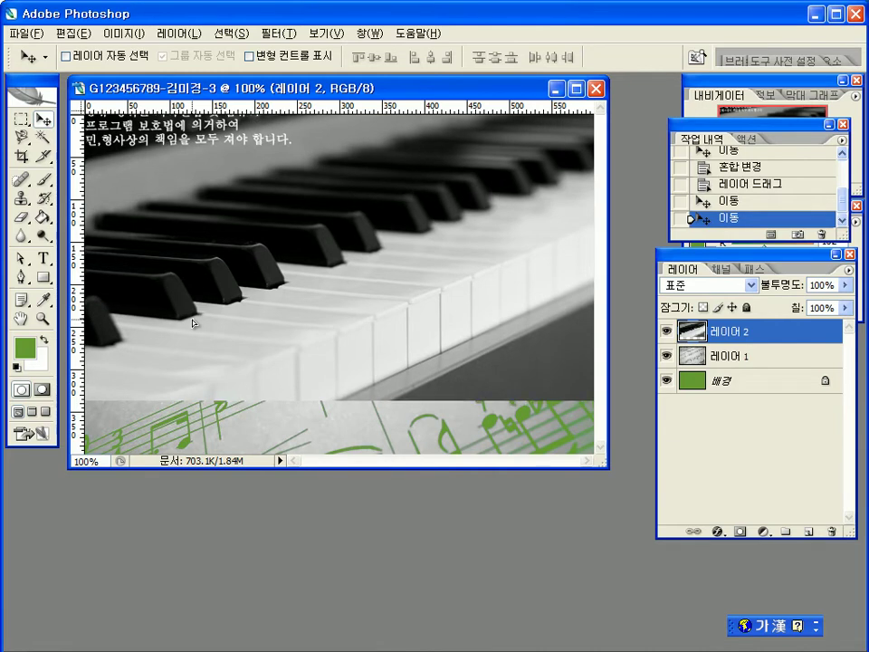
drag(192, 323, 193, 321)
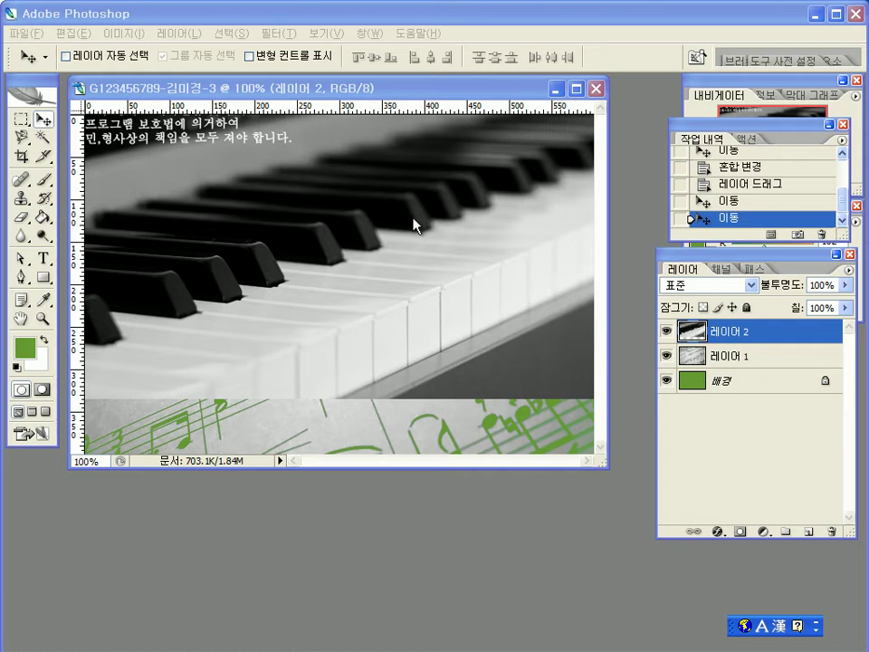
click(296, 36)
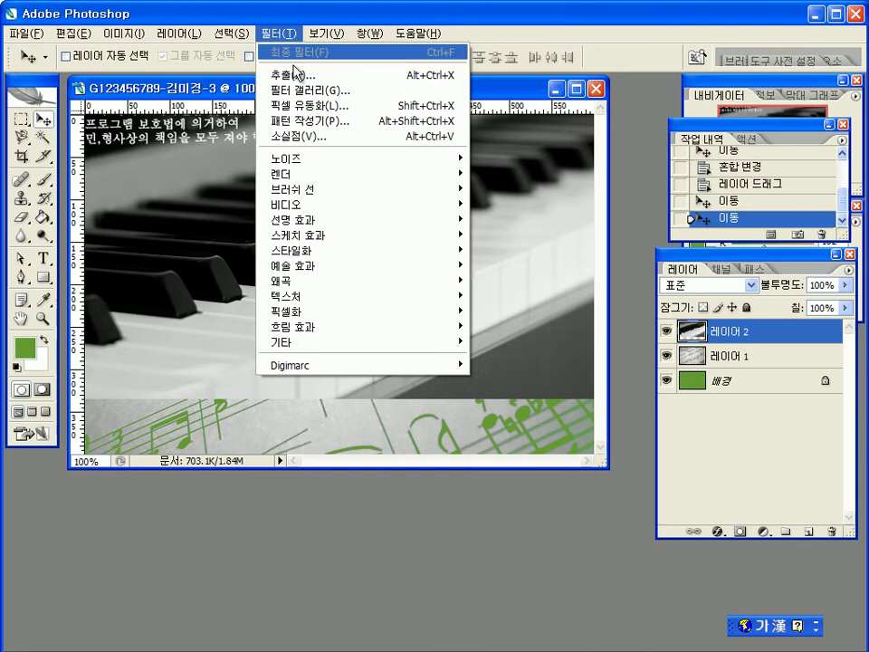
Step: Apply the Artistic > Dry Brush filter (size 2, detail 8, texture 1) to the piano-keys layer
mouse_move(298, 268)
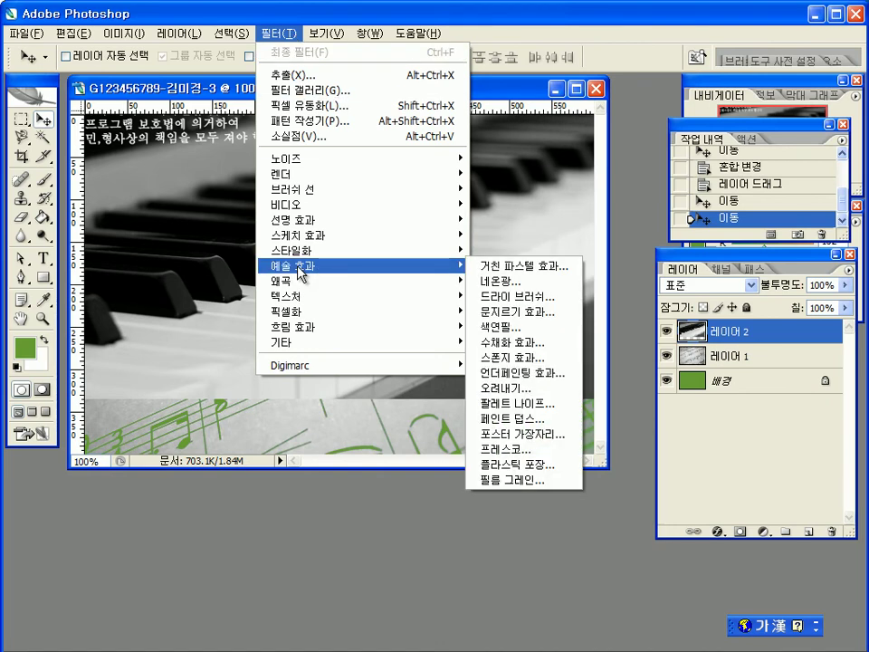
mouse_move(298, 299)
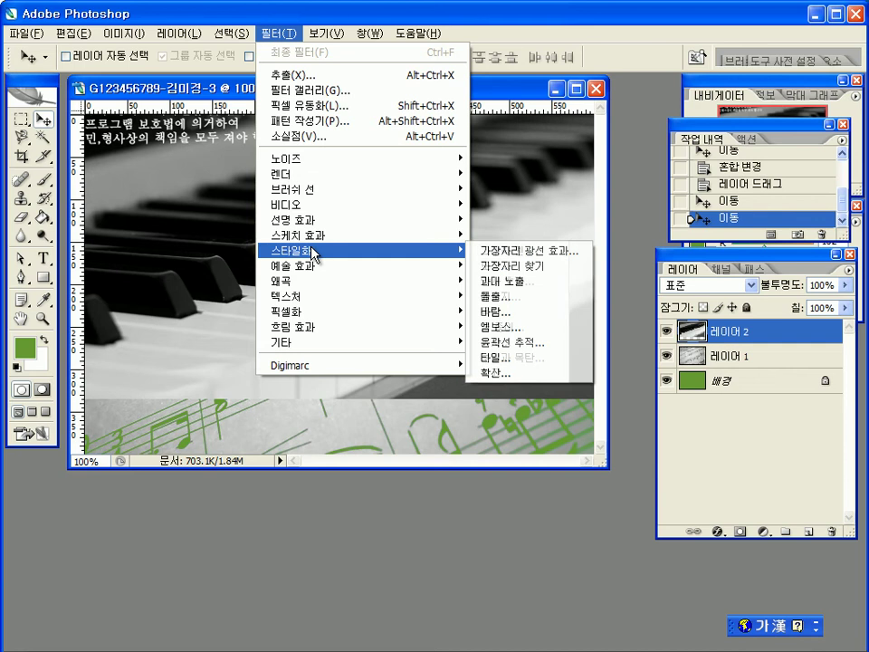
mouse_move(321, 250)
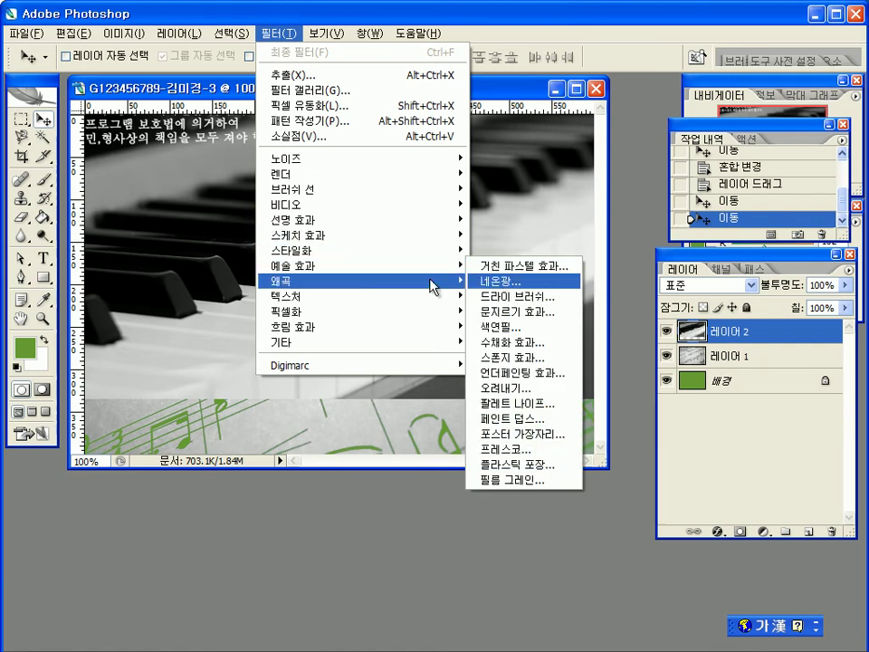
mouse_move(372, 268)
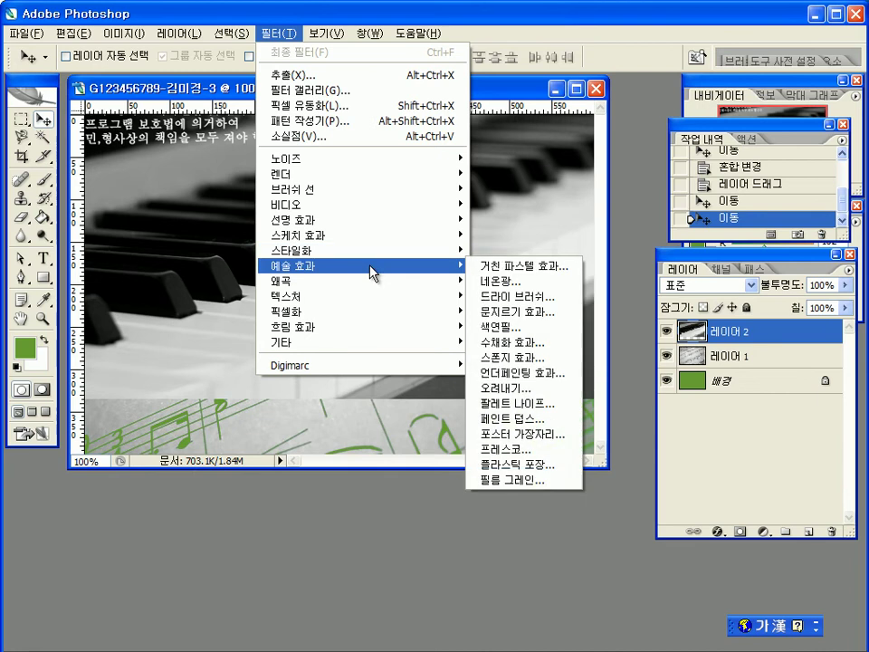
click(530, 296)
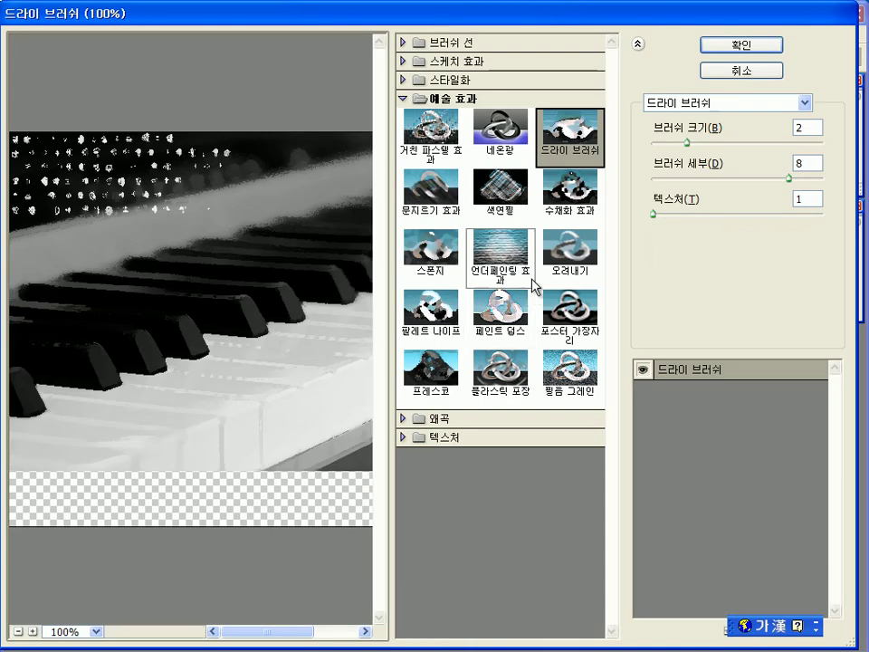
click(743, 45)
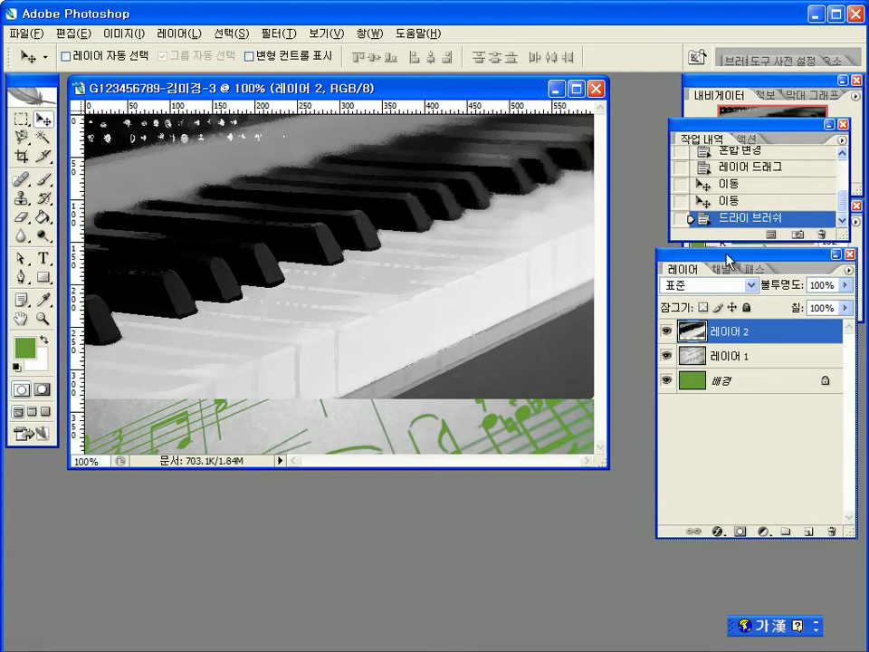
Step: Attach a white layer mask to piano-keys Layer 2
drag(732, 255, 725, 250)
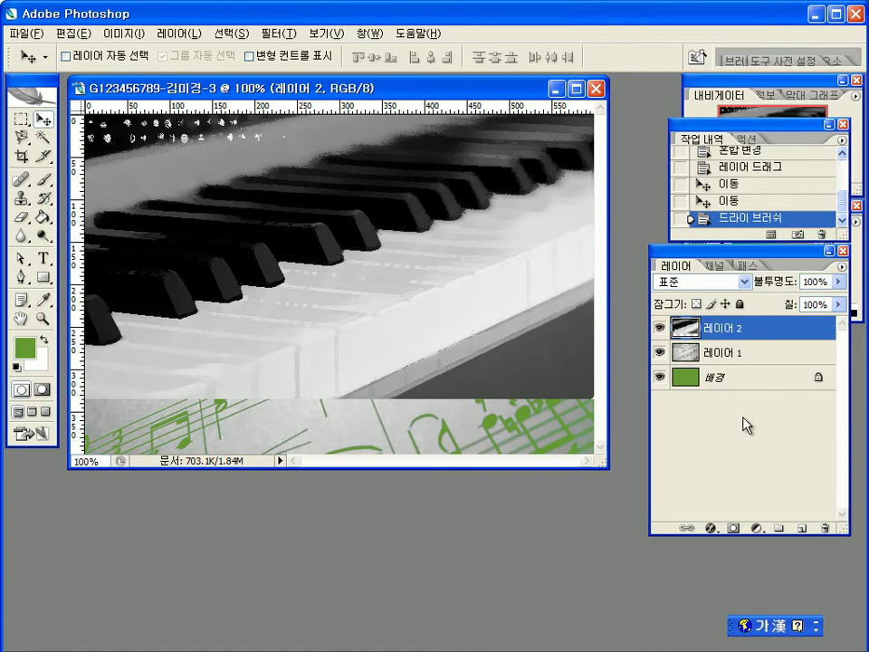
click(734, 528)
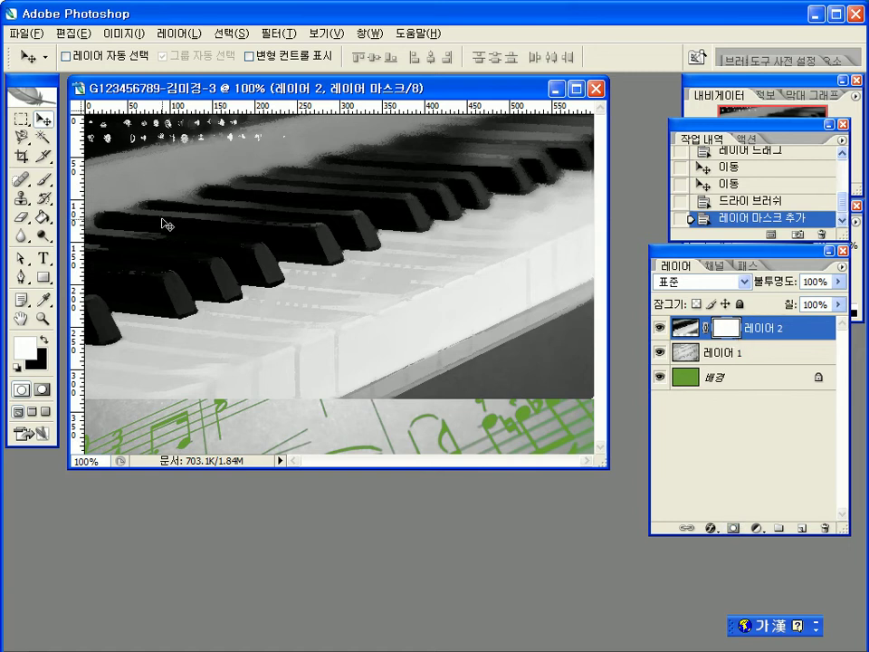
Step: Select the Gradient tool with the black-to-white linear gradient preset
click(42, 218)
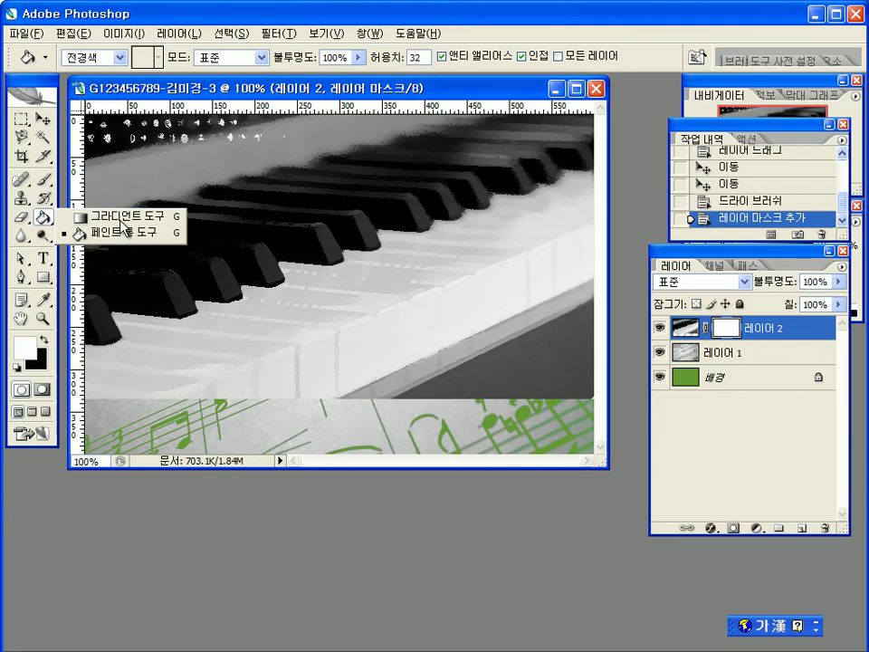
click(122, 219)
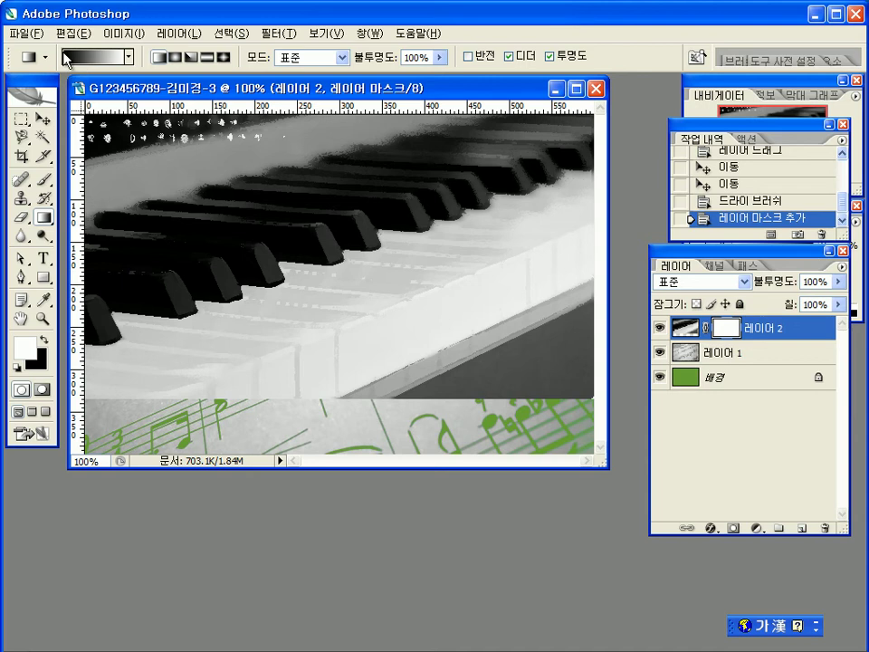
click(130, 60)
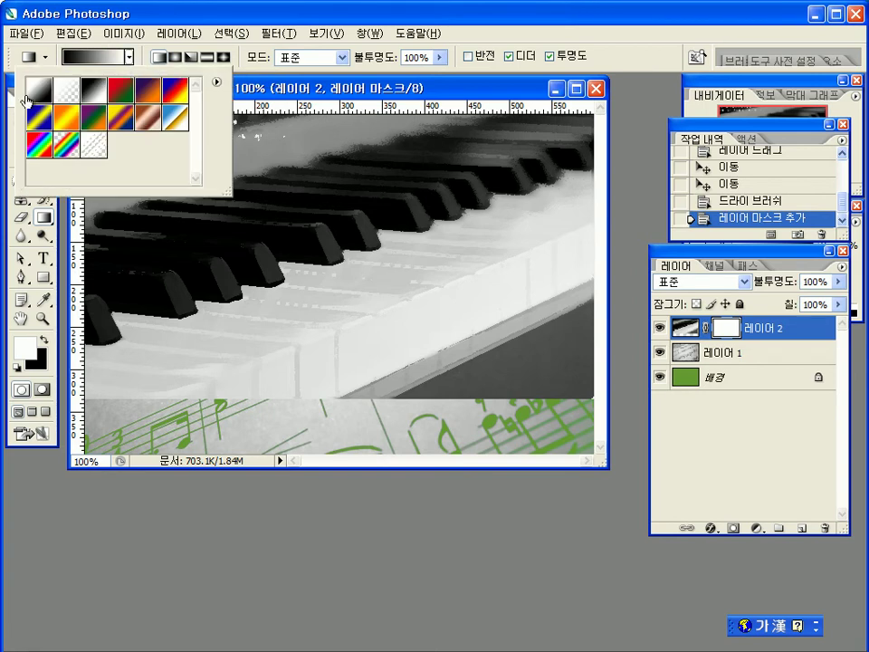
click(93, 91)
click(29, 91)
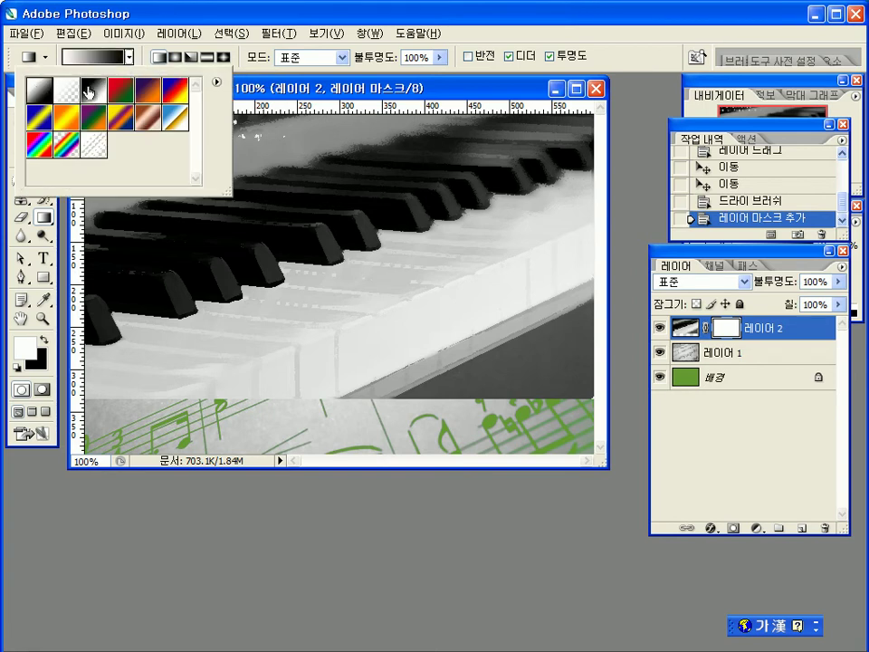
click(69, 91)
click(27, 91)
click(90, 92)
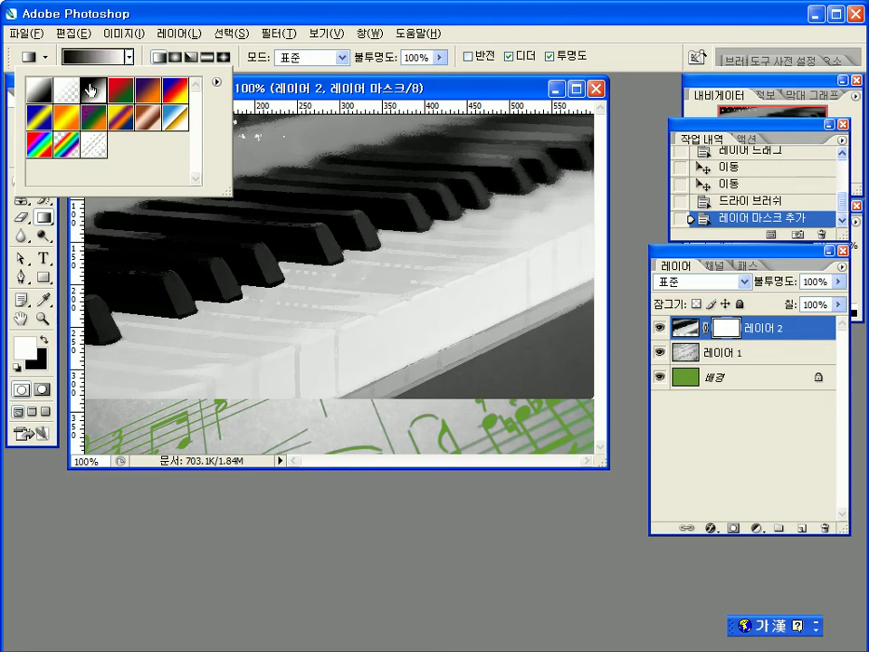
click(286, 86)
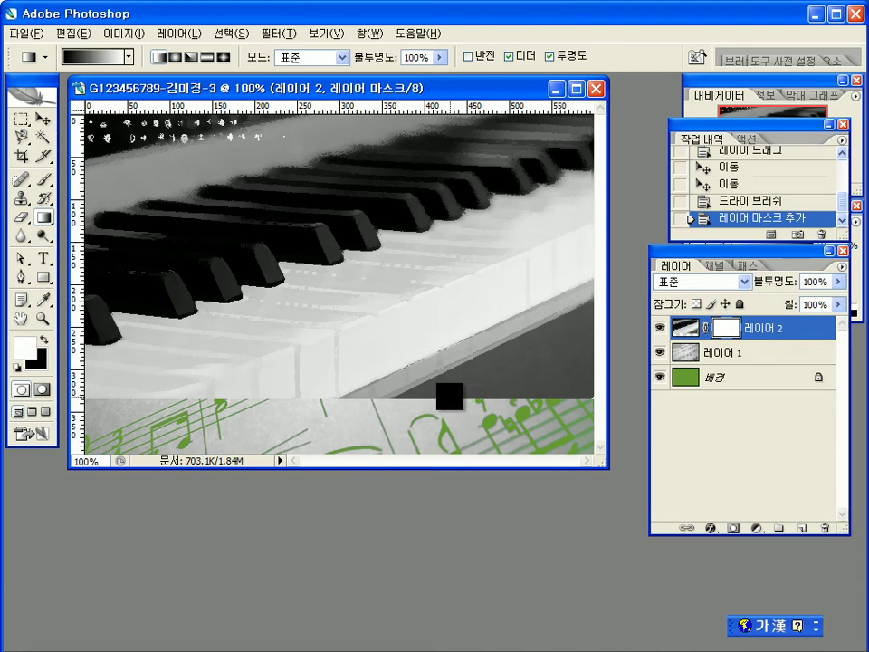
Step: Blend the piano keys into the sheet music with repeated black-to-white gradients on Layer 2's mask
drag(460, 396, 357, 249)
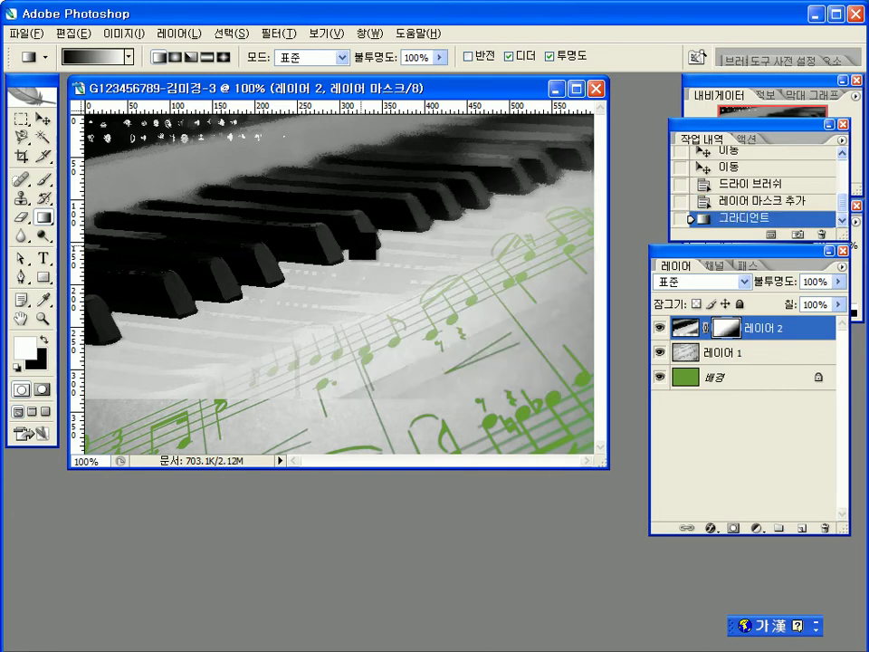
drag(400, 362, 350, 209)
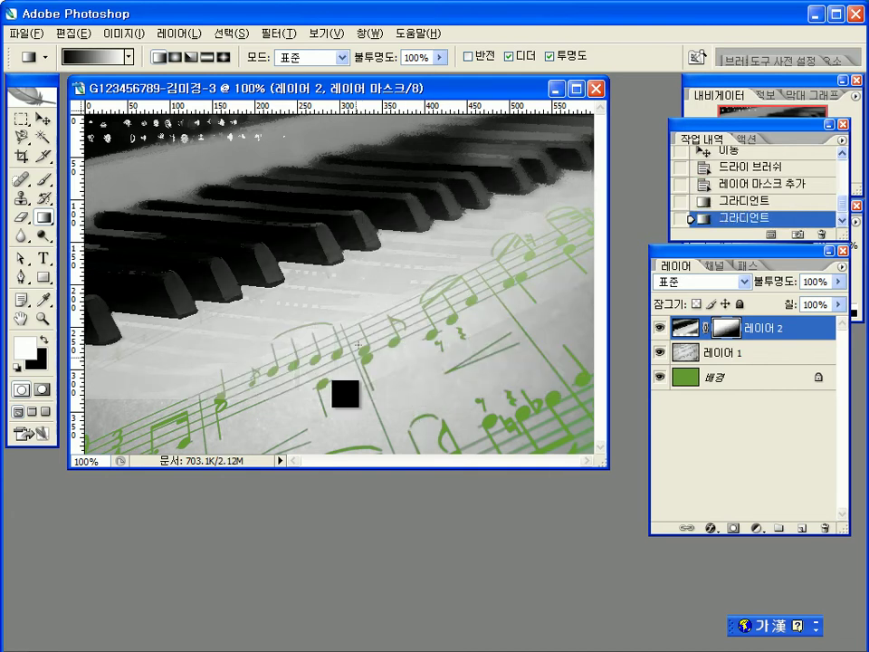
drag(339, 395, 291, 278)
drag(277, 381, 229, 336)
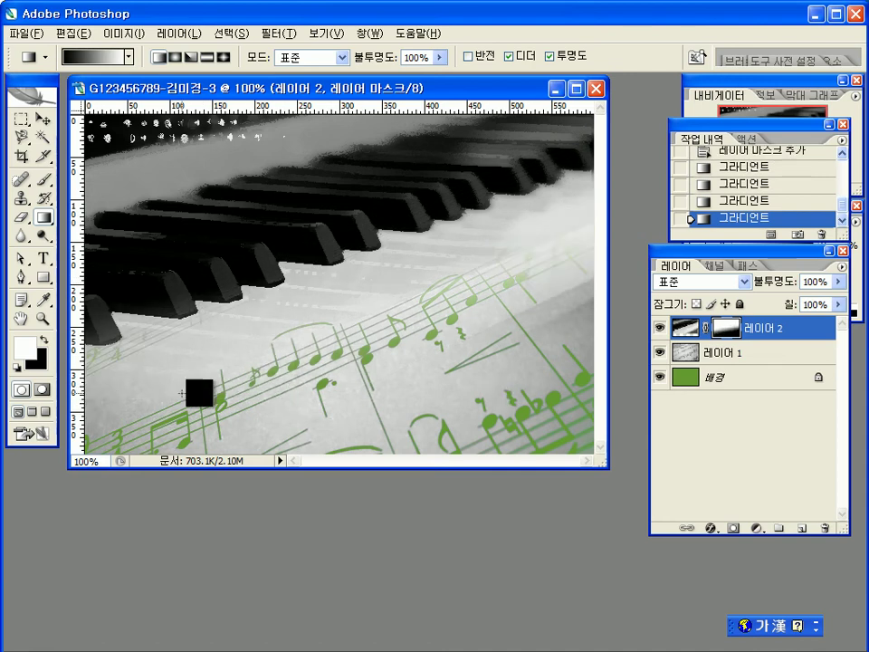
drag(289, 369, 281, 283)
drag(272, 396, 262, 255)
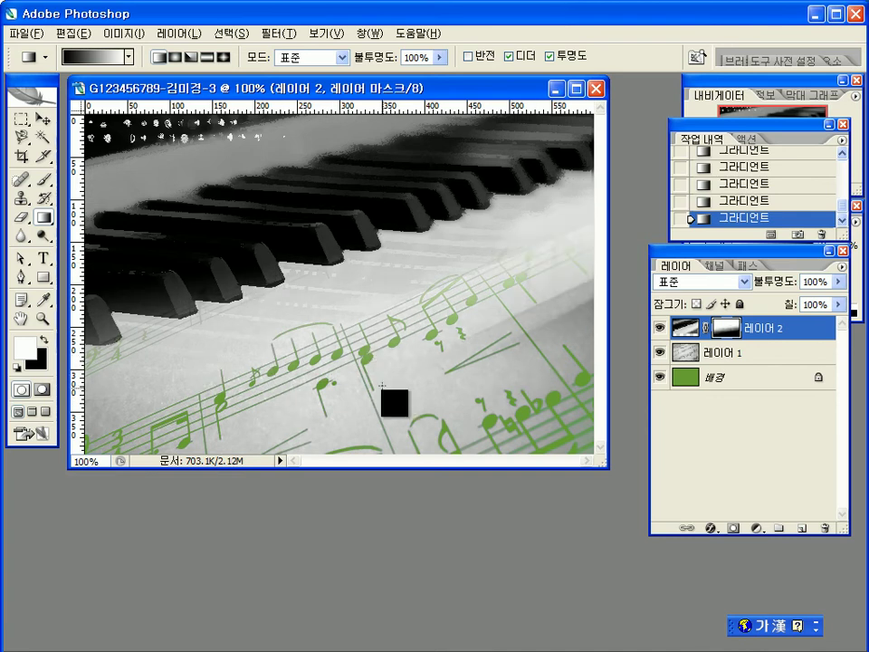
drag(435, 412, 371, 363)
drag(409, 392, 313, 127)
drag(379, 369, 361, 300)
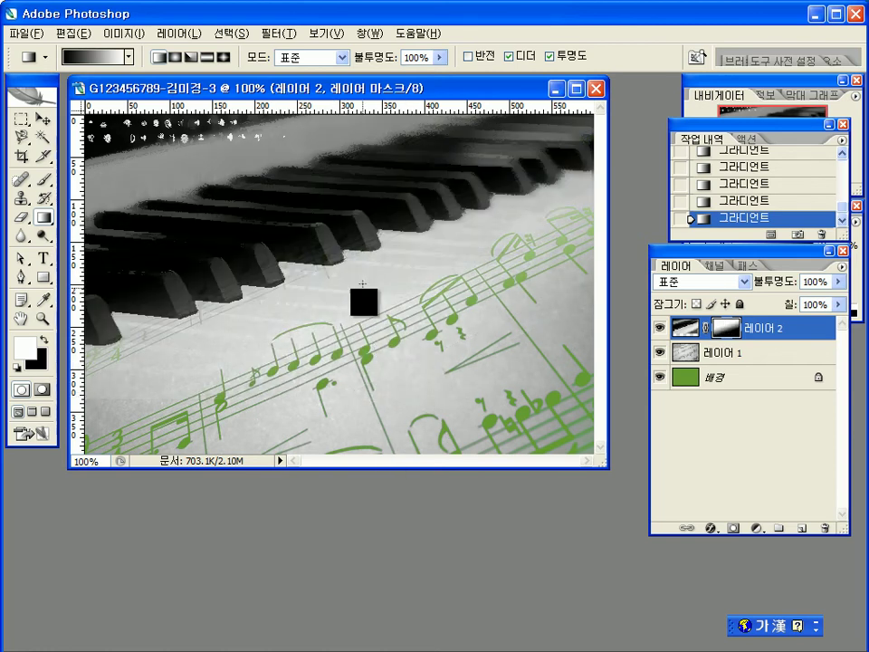
drag(314, 342, 301, 237)
drag(299, 384, 190, 181)
drag(230, 304, 192, 218)
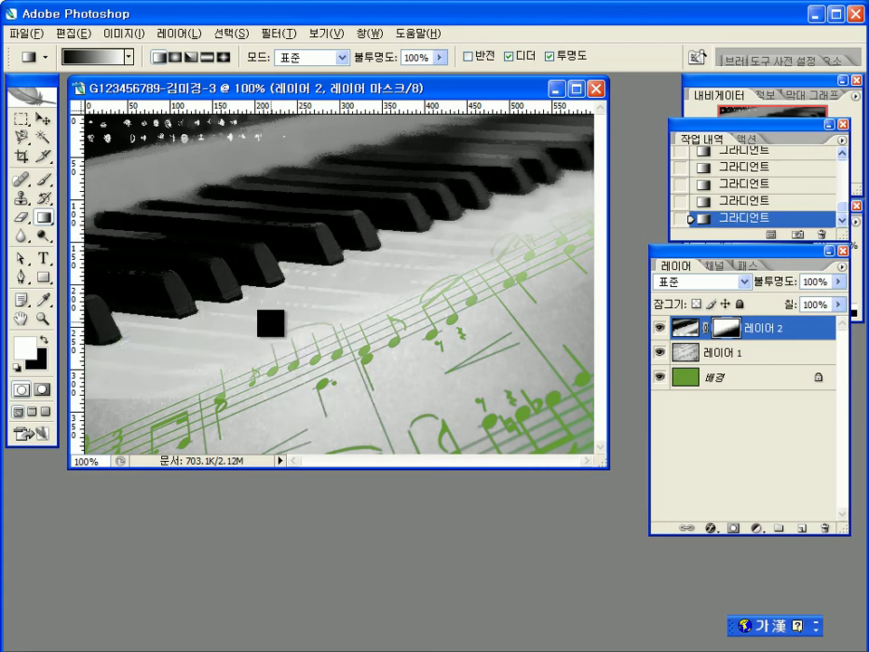
drag(284, 387, 263, 301)
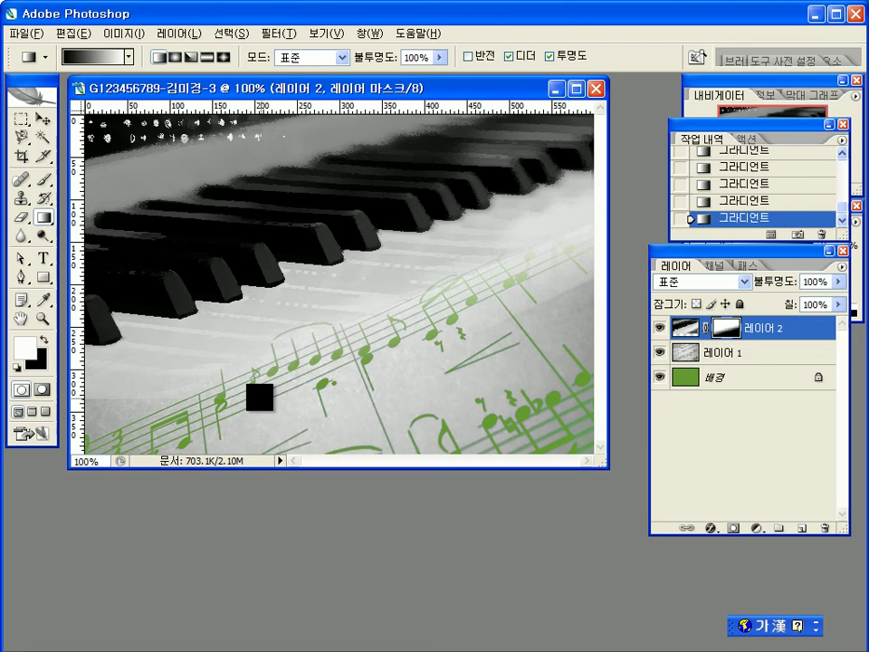
drag(260, 397, 226, 292)
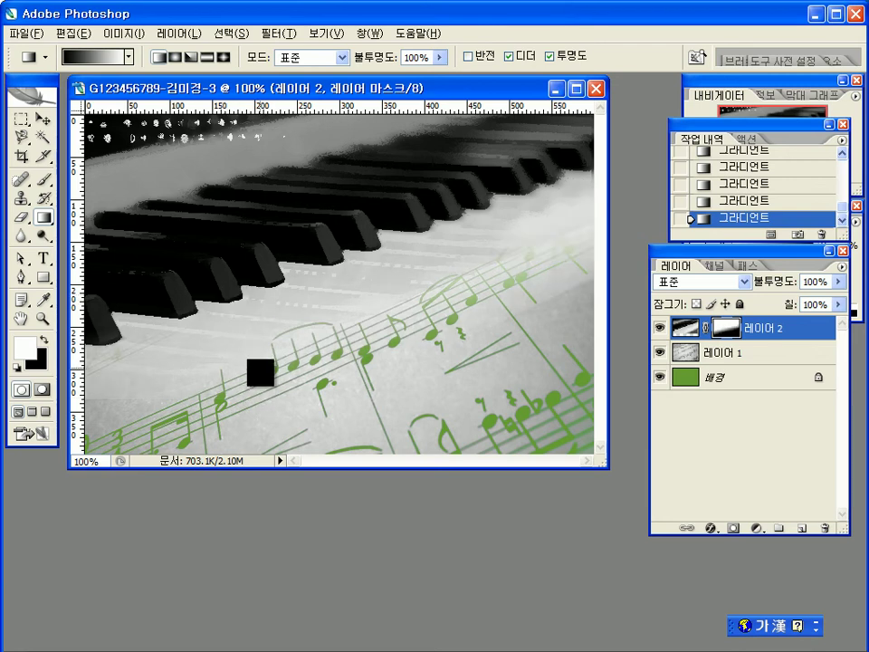
drag(250, 379, 176, 222)
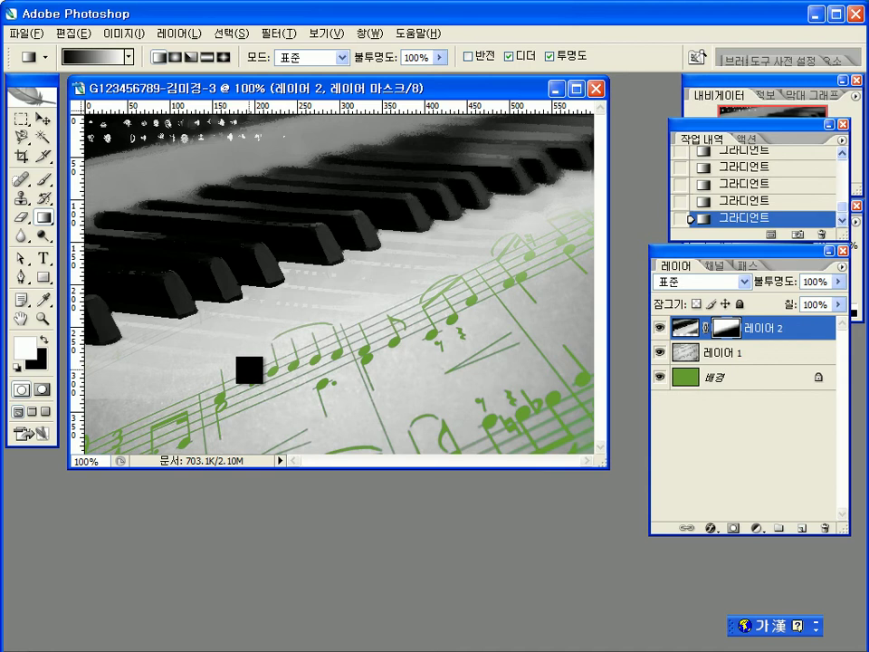
drag(250, 370, 228, 313)
drag(235, 362, 226, 294)
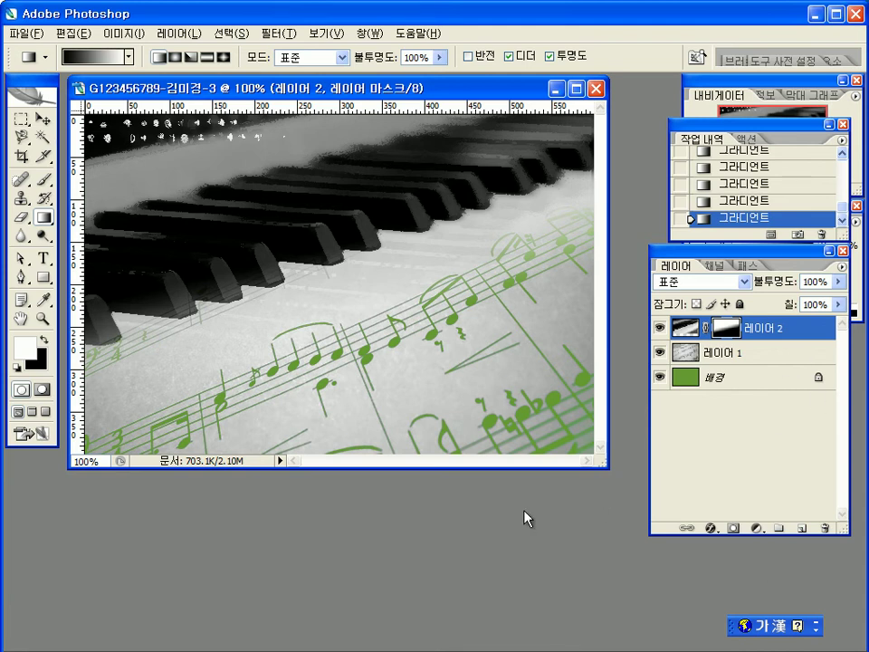
Step: Open 2급-7.jpg and position and enlarge its window beside the composite
double_click(462, 513)
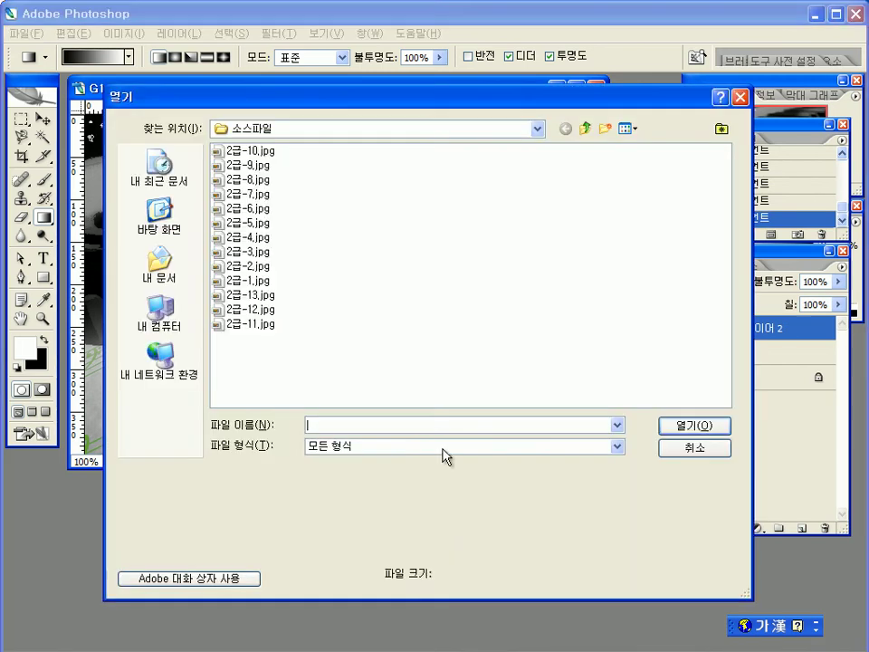
click(256, 194)
click(694, 426)
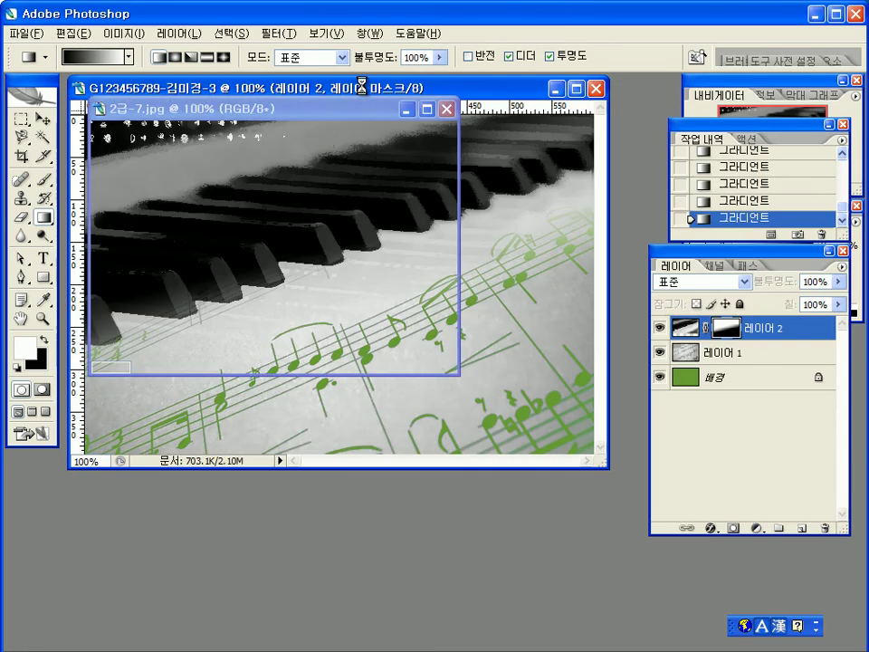
drag(272, 107, 333, 267)
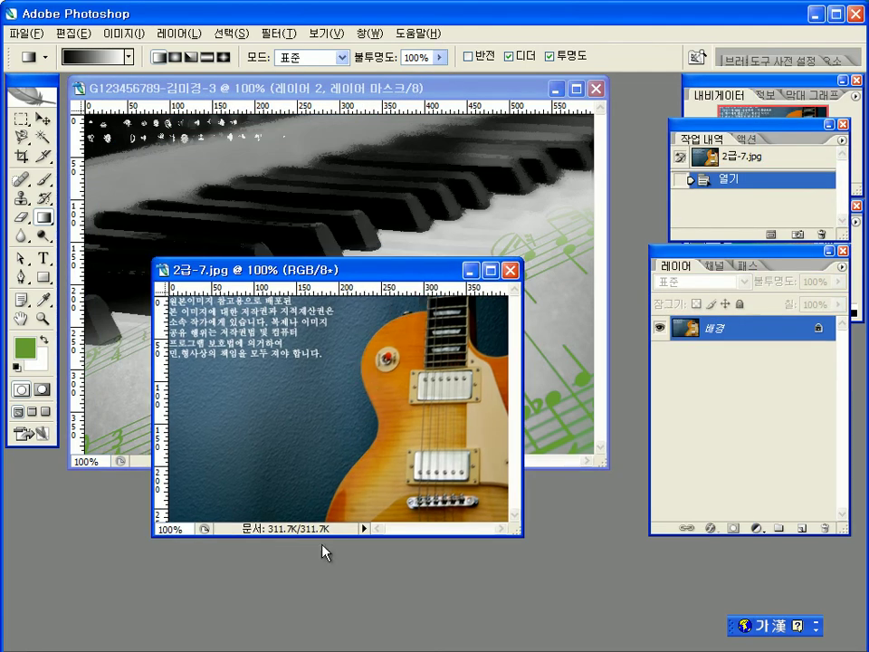
drag(520, 534, 605, 613)
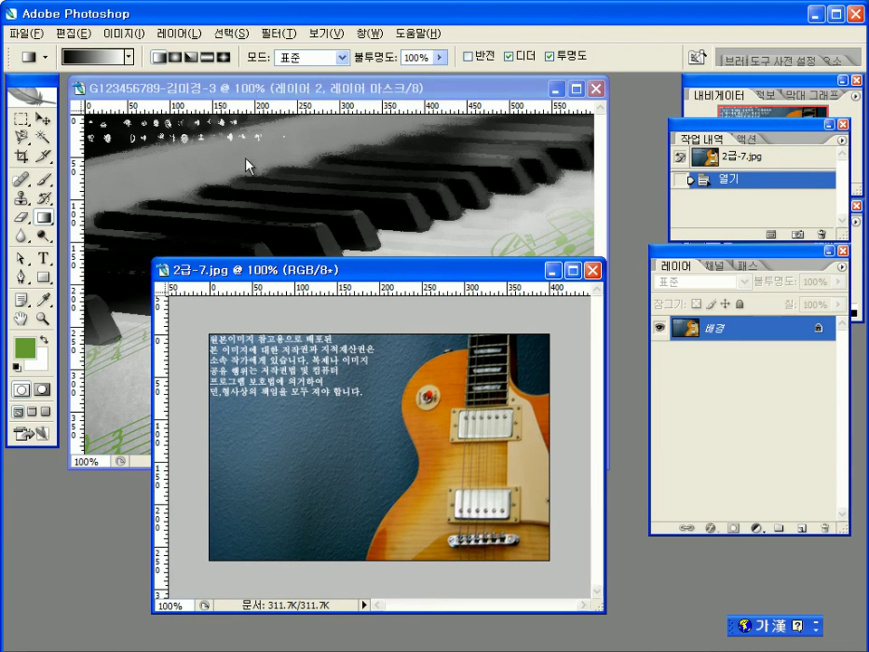
mouse_move(247, 165)
mouse_down()
mouse_move(218, 307)
mouse_move(349, 578)
mouse_move(380, 528)
mouse_move(395, 389)
mouse_move(514, 330)
mouse_move(549, 392)
mouse_move(346, 264)
mouse_move(79, 254)
mouse_up()
Step: Trace the guitar with the Magnetic Lasso, then deselect to start over
click(24, 140)
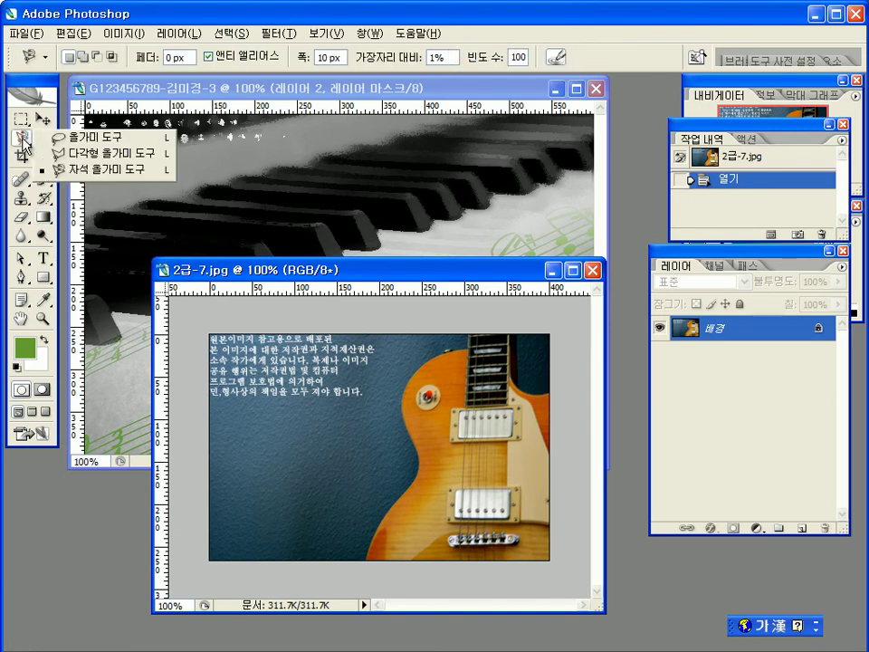
click(129, 170)
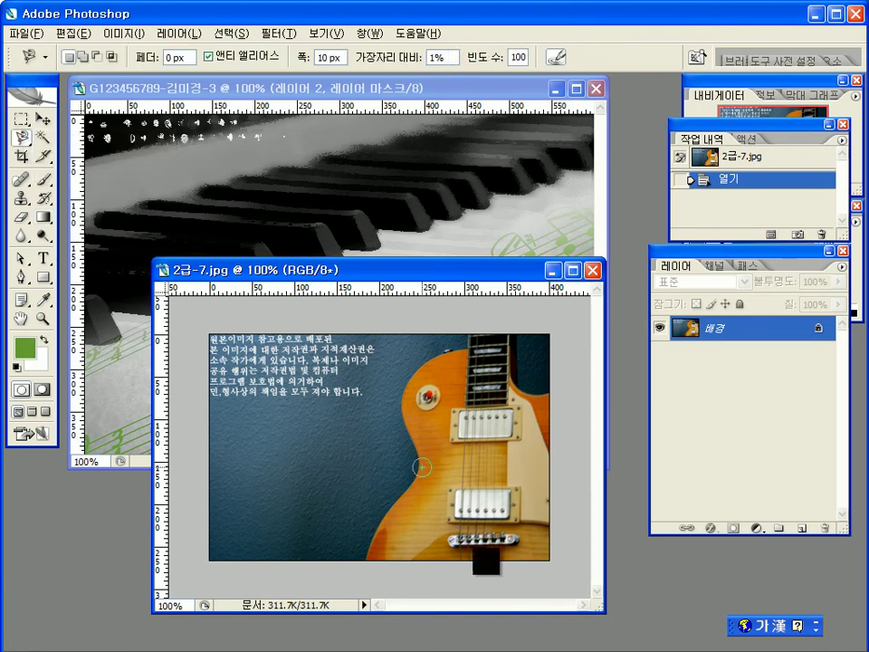
click(364, 559)
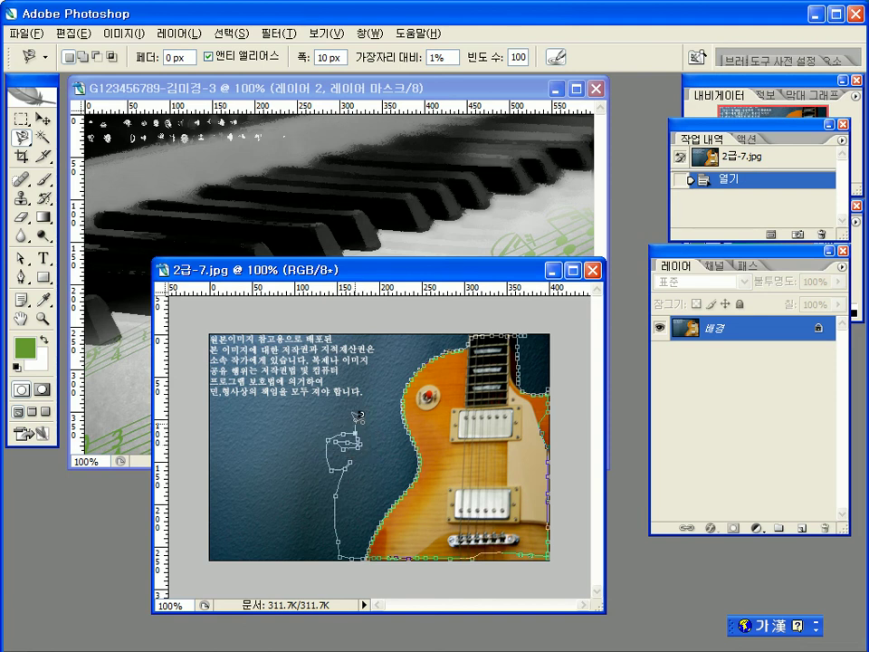
double_click(360, 416)
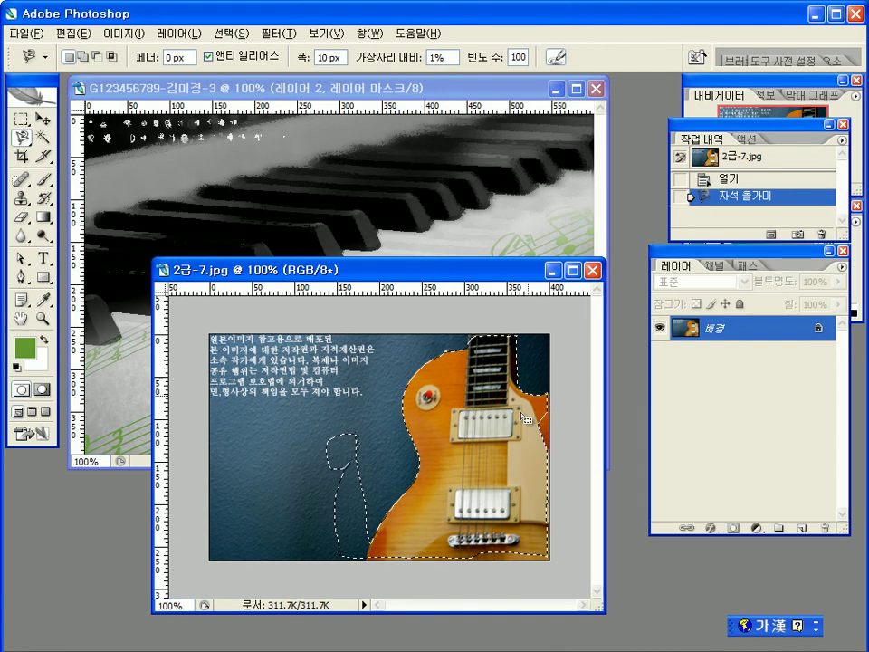
key(ctrl+d)
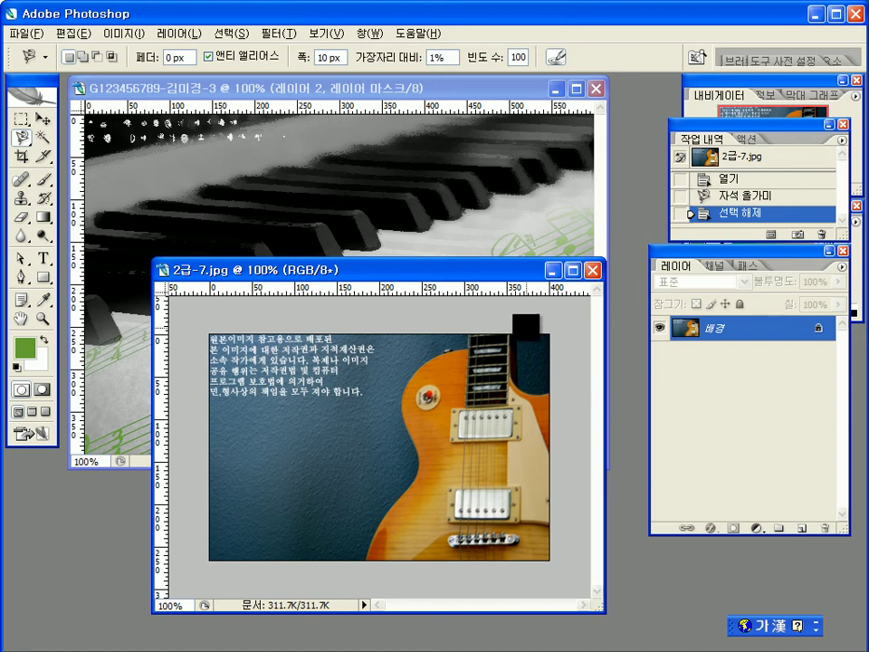
Step: Retrace the guitar's right side and subtract the background beside the neck
mouse_move(522, 369)
mouse_down()
mouse_move(556, 386)
mouse_move(576, 473)
mouse_move(563, 442)
mouse_up()
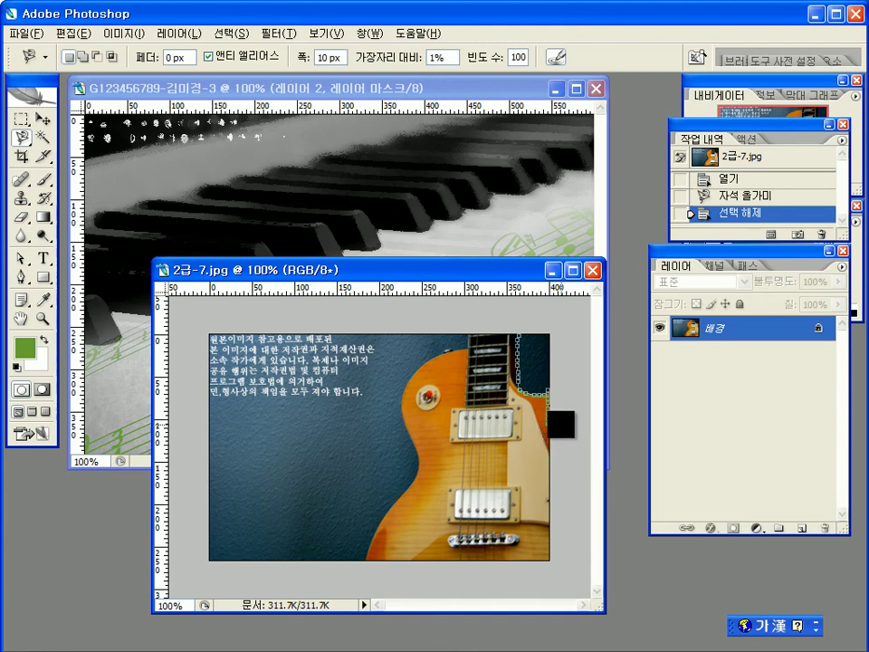
mouse_move(562, 437)
mouse_down()
mouse_move(553, 551)
mouse_move(497, 546)
mouse_move(464, 550)
mouse_move(476, 561)
mouse_move(365, 571)
mouse_move(421, 455)
mouse_move(400, 396)
mouse_move(402, 372)
mouse_move(423, 350)
mouse_move(464, 337)
mouse_move(472, 323)
mouse_move(528, 323)
mouse_up()
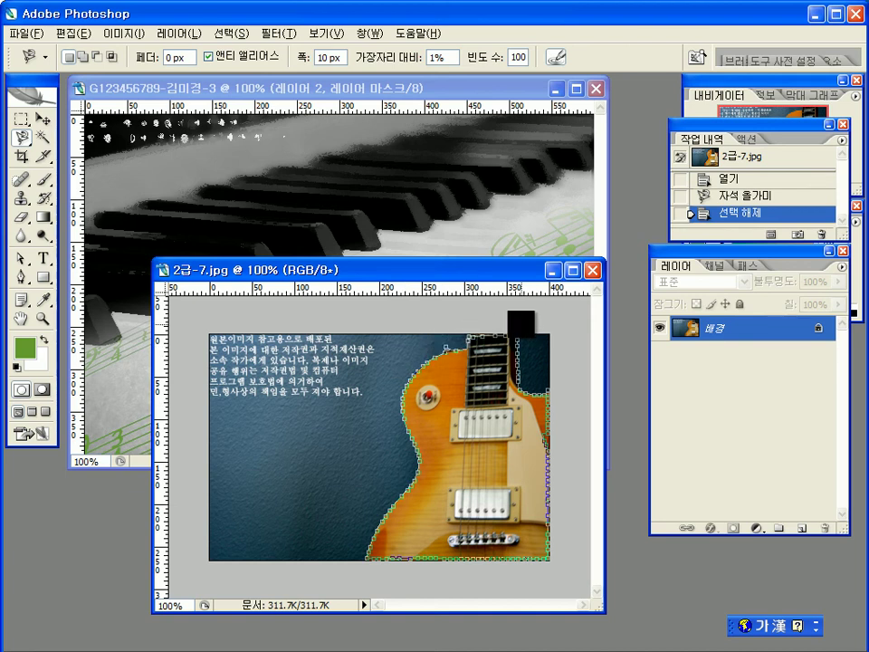
double_click(514, 323)
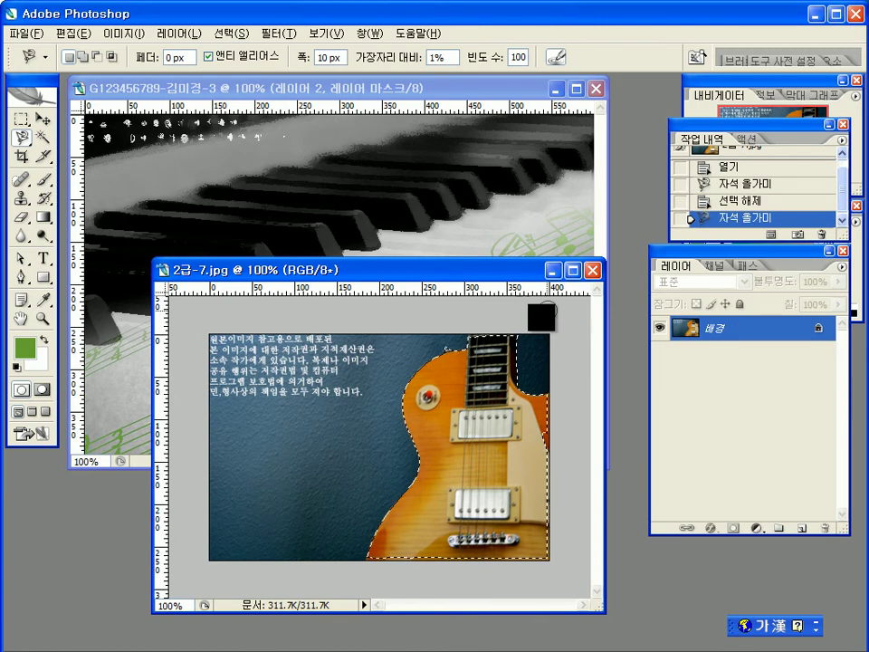
alt+click(517, 333)
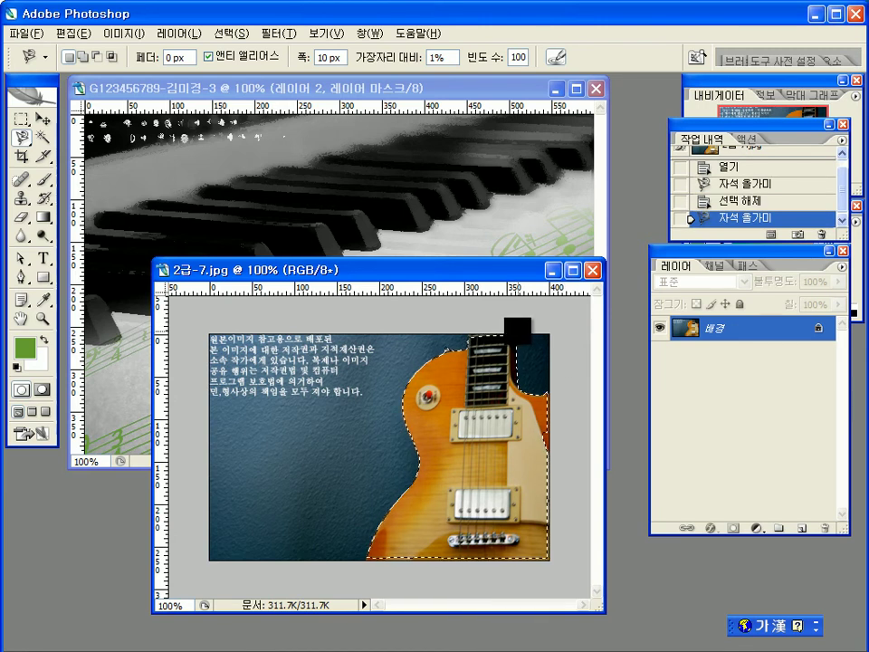
click(525, 322)
click(21, 121)
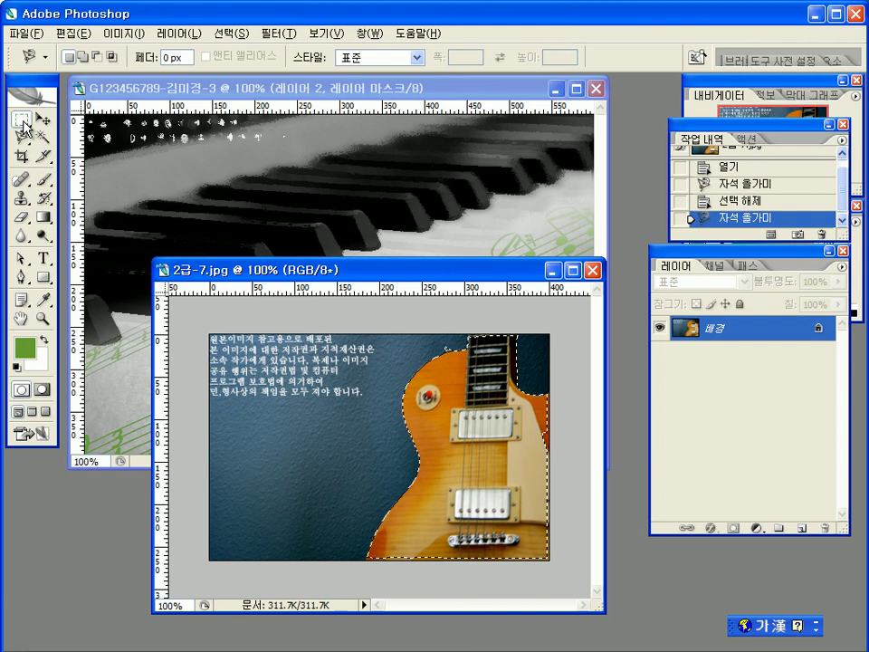
Step: Return to the Rectangular Marquee tool set to add to the existing selection
click(86, 120)
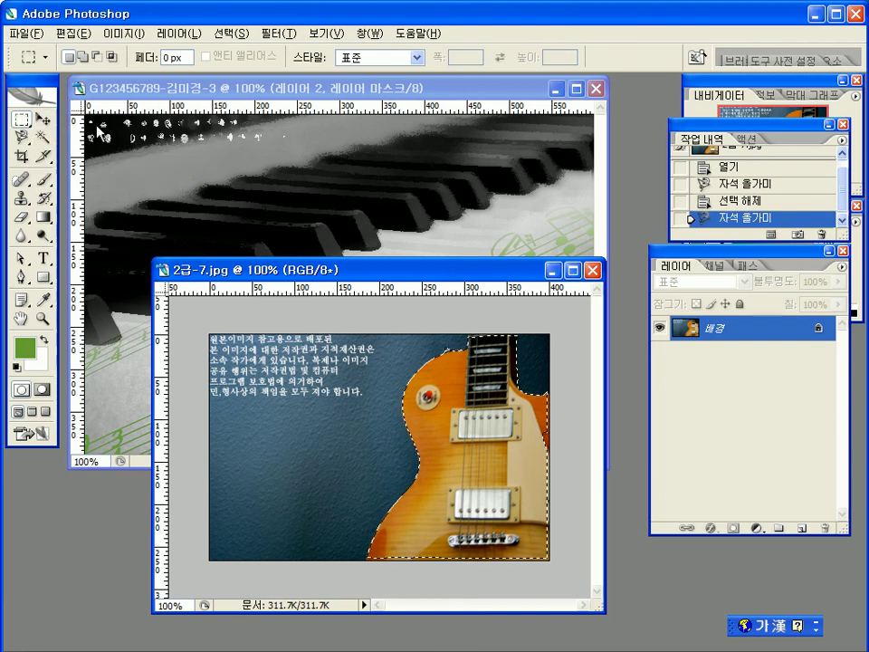
click(21, 138)
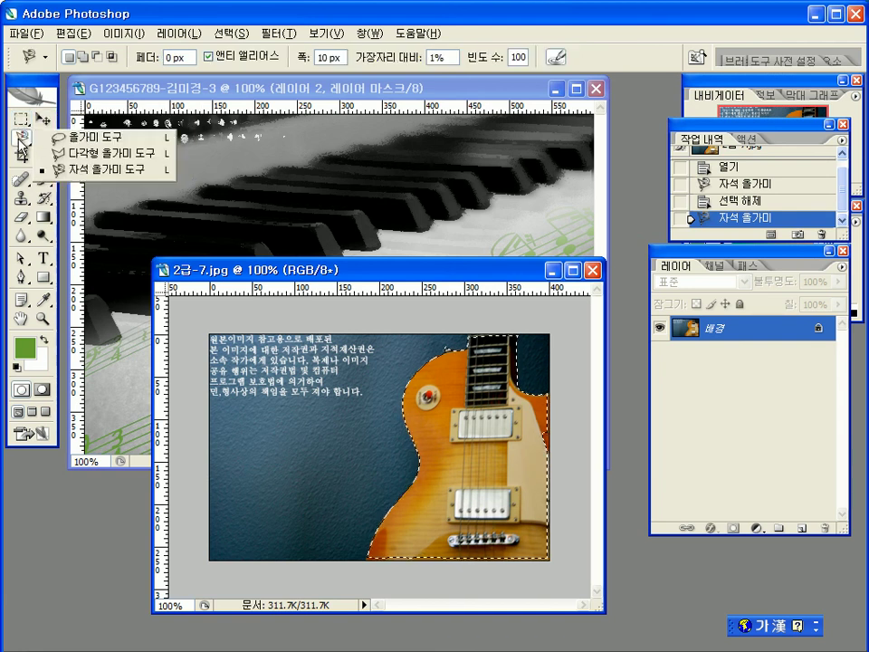
click(83, 138)
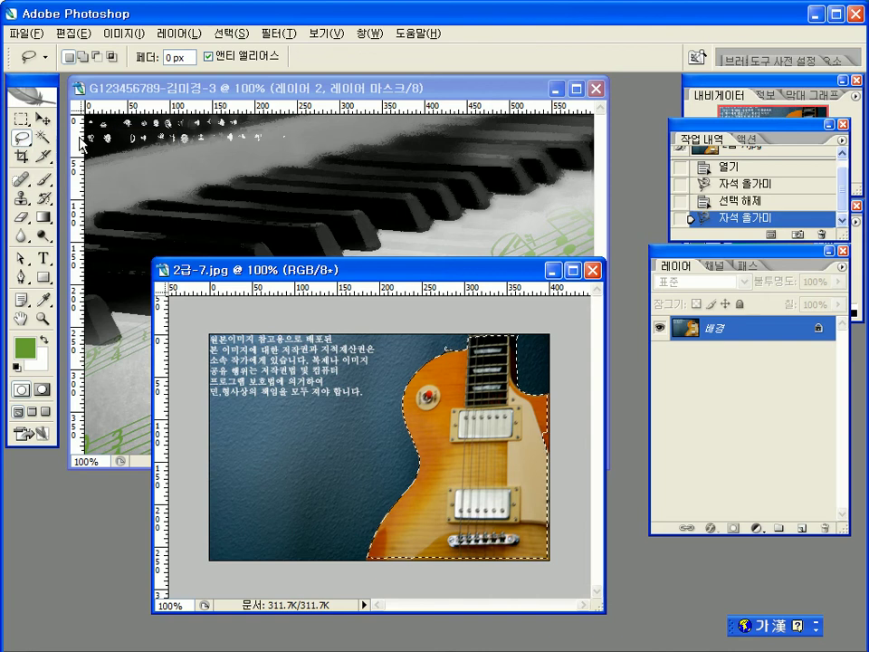
click(21, 120)
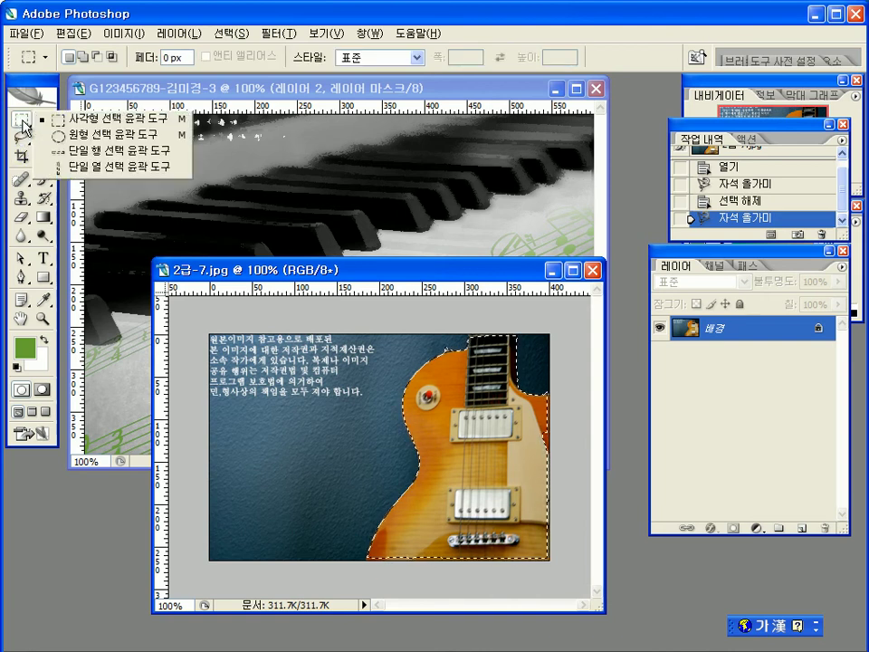
click(56, 117)
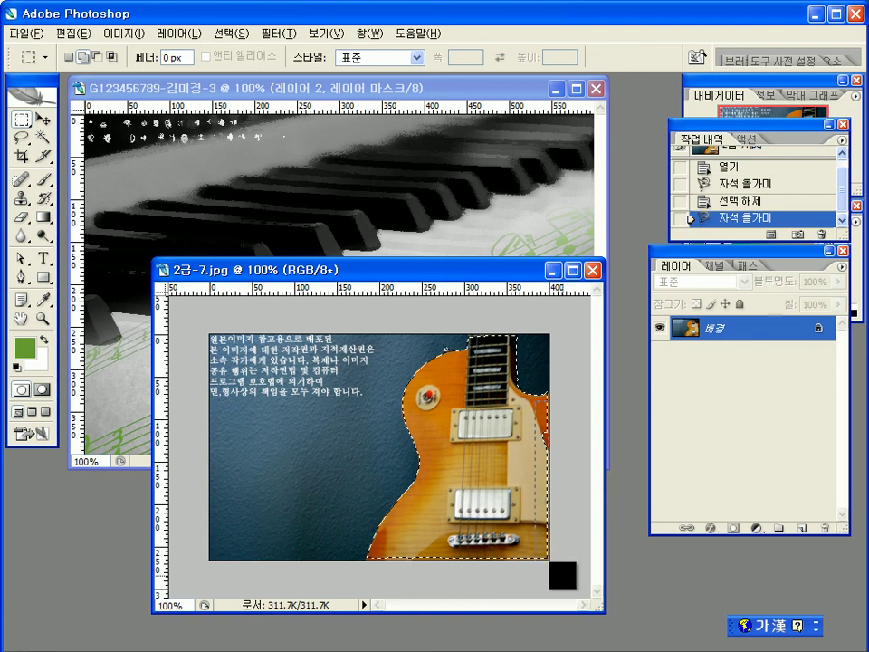
Step: Add rectangles along the photo's right edge, bottom strip and guitar's lower-left
drag(562, 575, 562, 575)
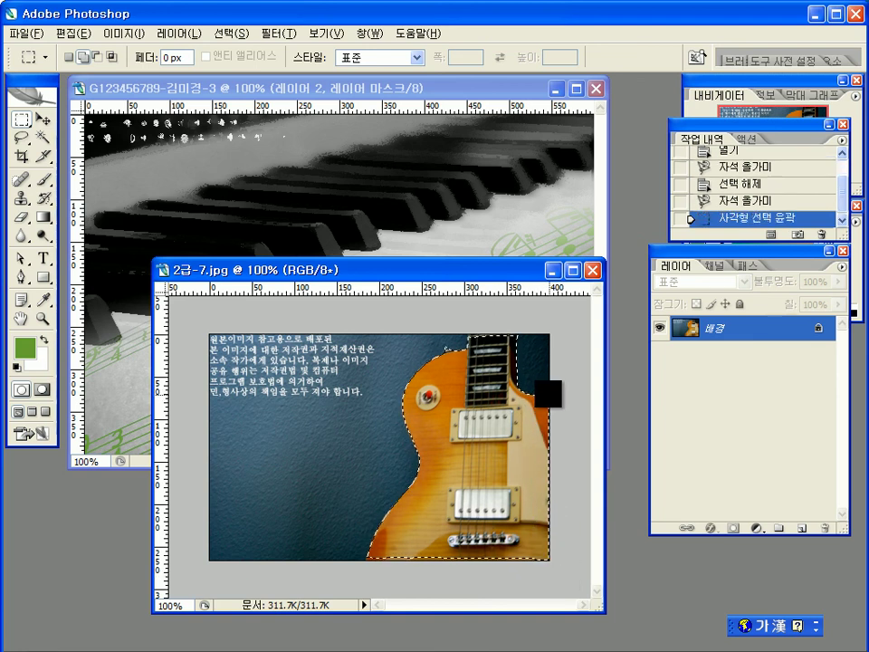
click(565, 609)
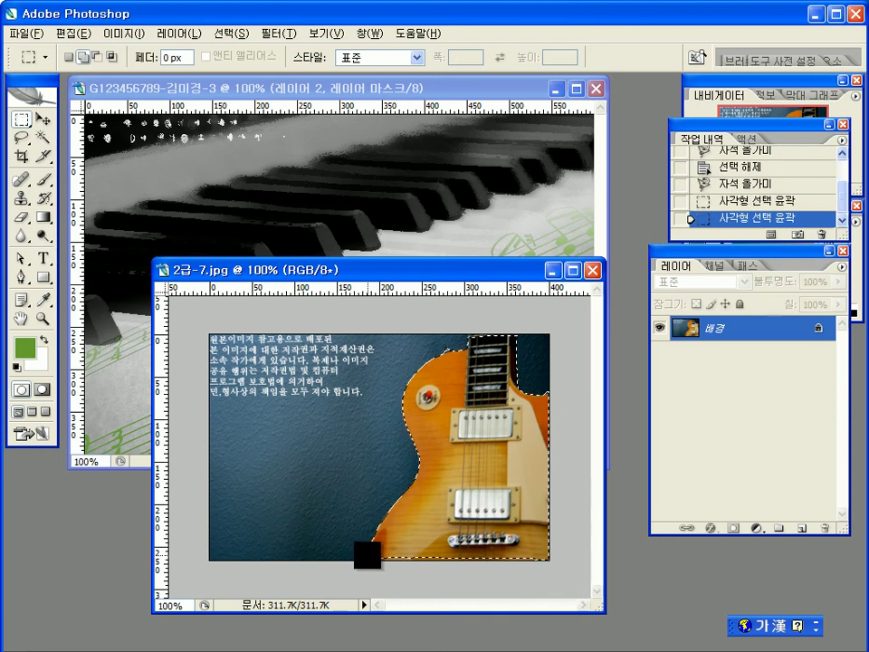
drag(368, 558, 572, 567)
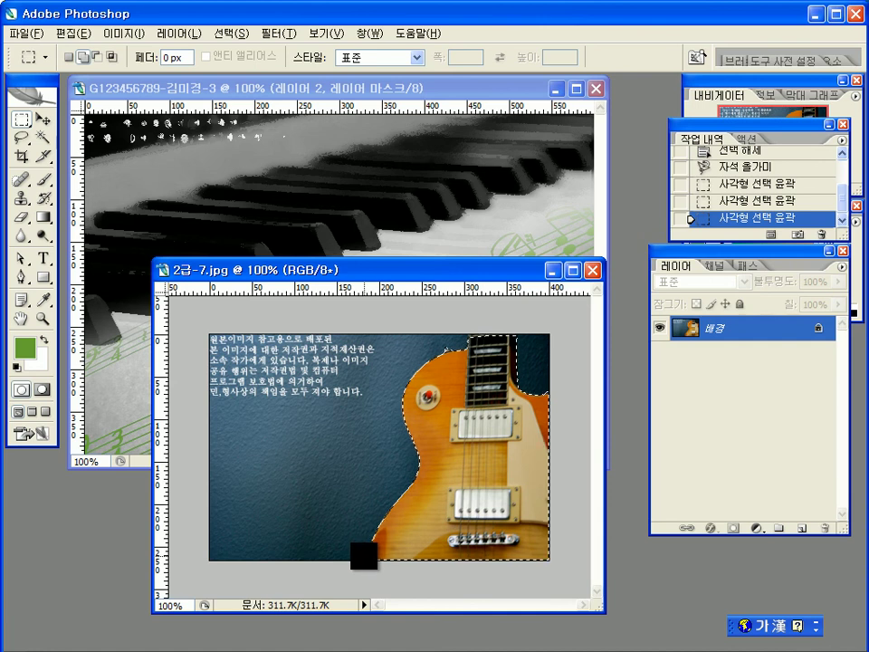
drag(435, 571, 574, 567)
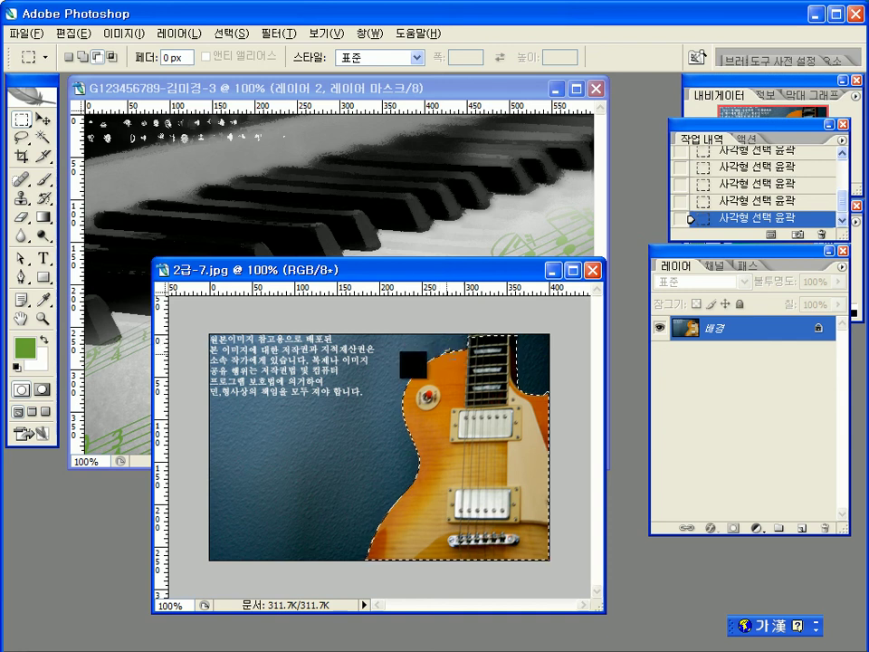
click(457, 378)
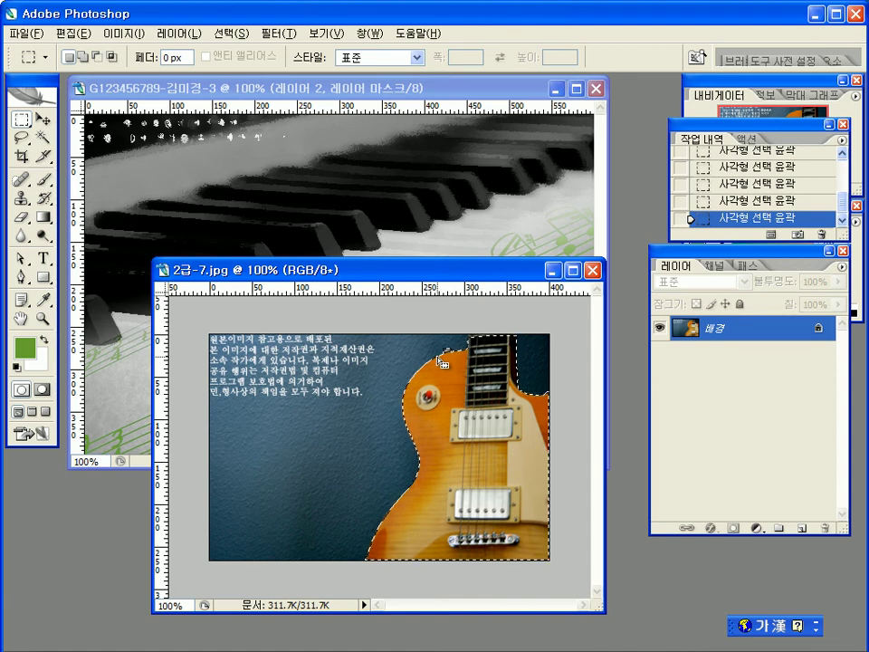
Step: Add a freehand Lasso area along the guitar's left edge
click(26, 142)
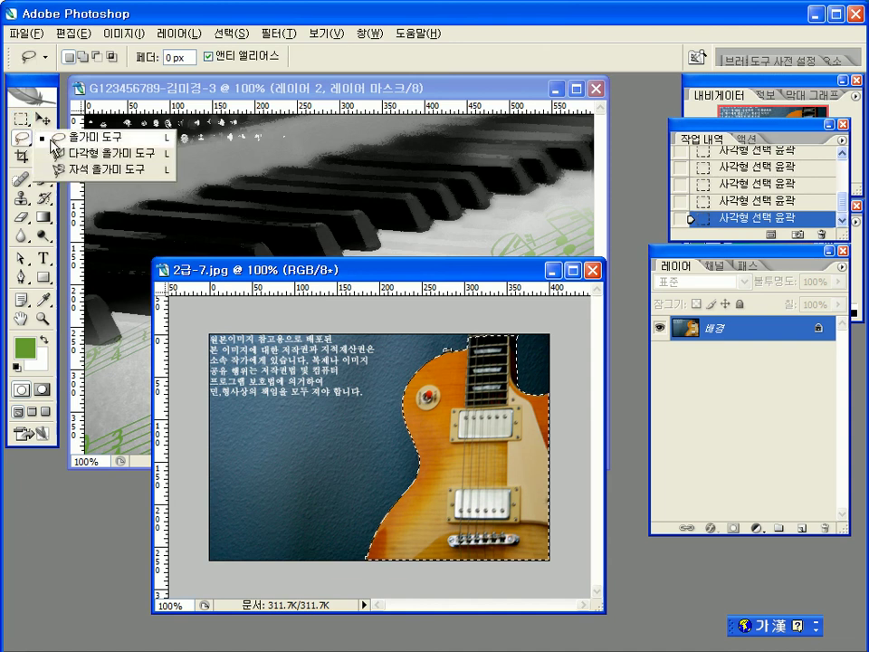
click(91, 143)
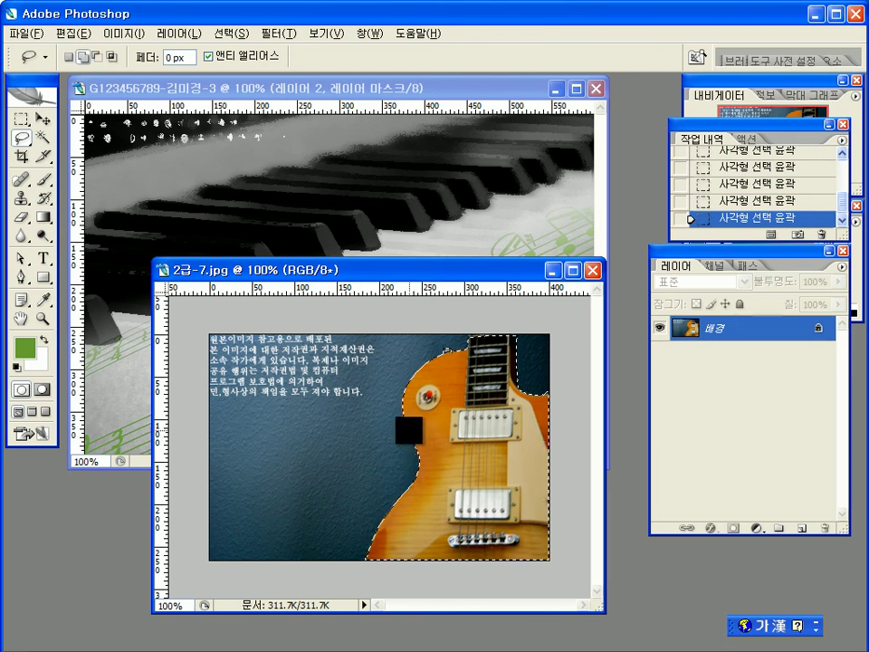
mouse_move(404, 470)
mouse_down()
mouse_move(431, 495)
mouse_move(443, 441)
mouse_move(413, 423)
mouse_up()
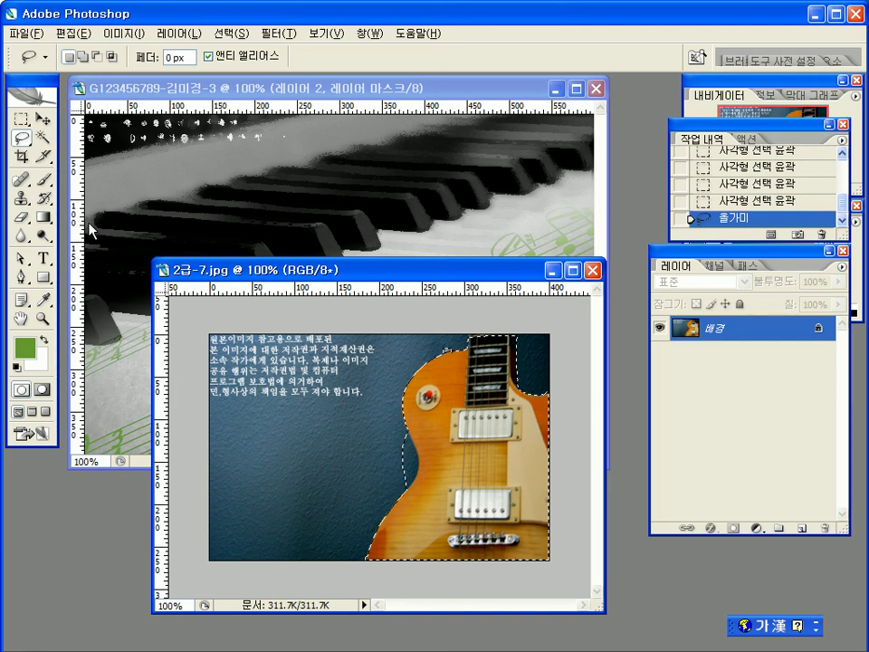
Step: Extend the left edge with the Polygonal Lasso, then deselect everything
click(24, 143)
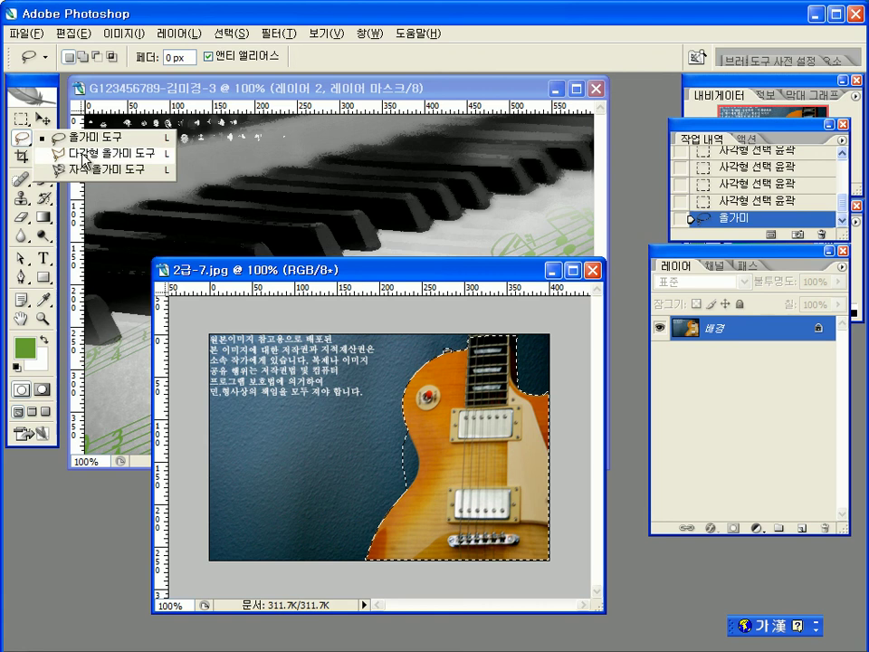
click(84, 156)
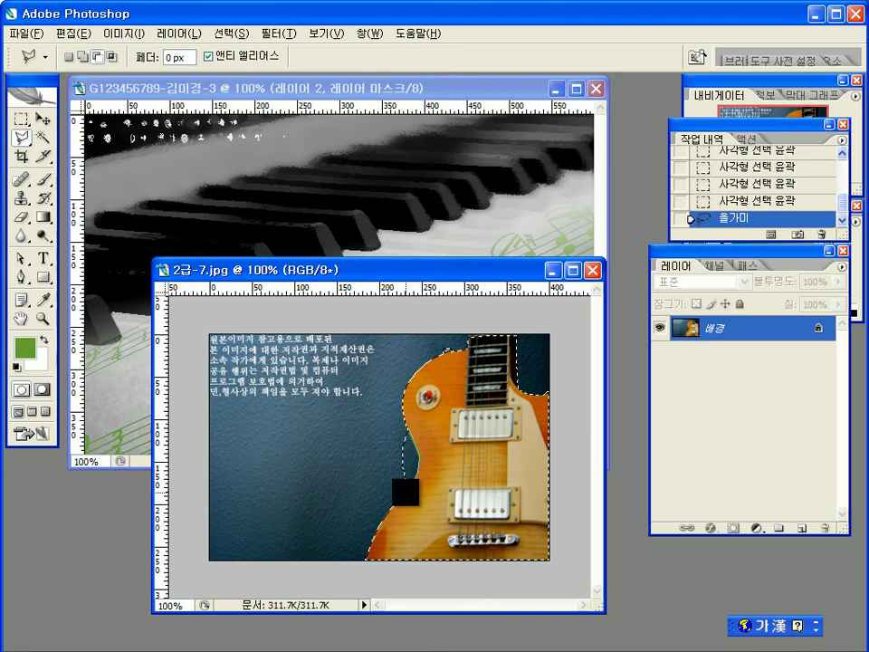
mouse_move(406, 492)
mouse_down()
mouse_move(382, 471)
mouse_move(375, 420)
mouse_move(405, 430)
mouse_up()
double_click(409, 431)
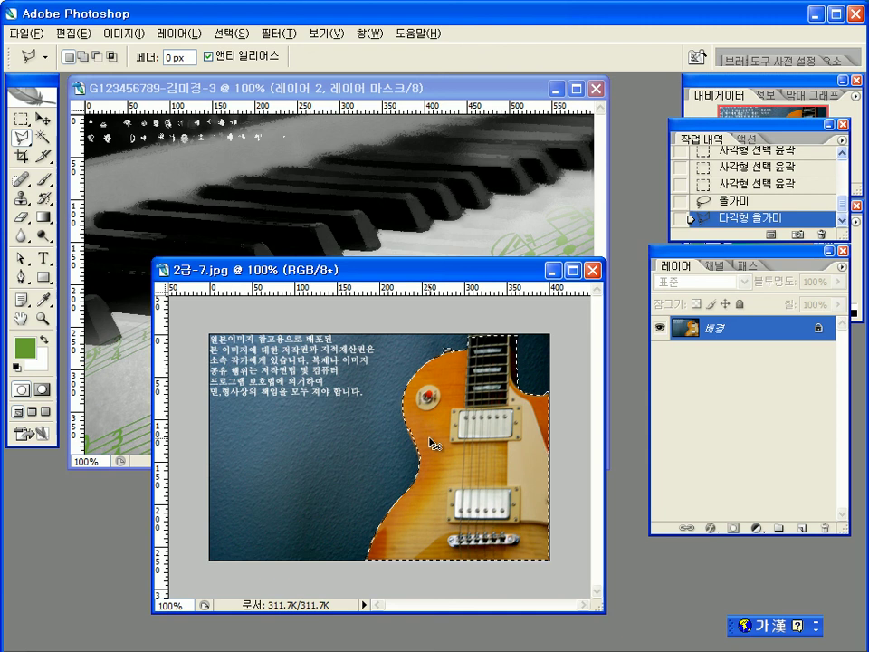
key(ctrl+d)
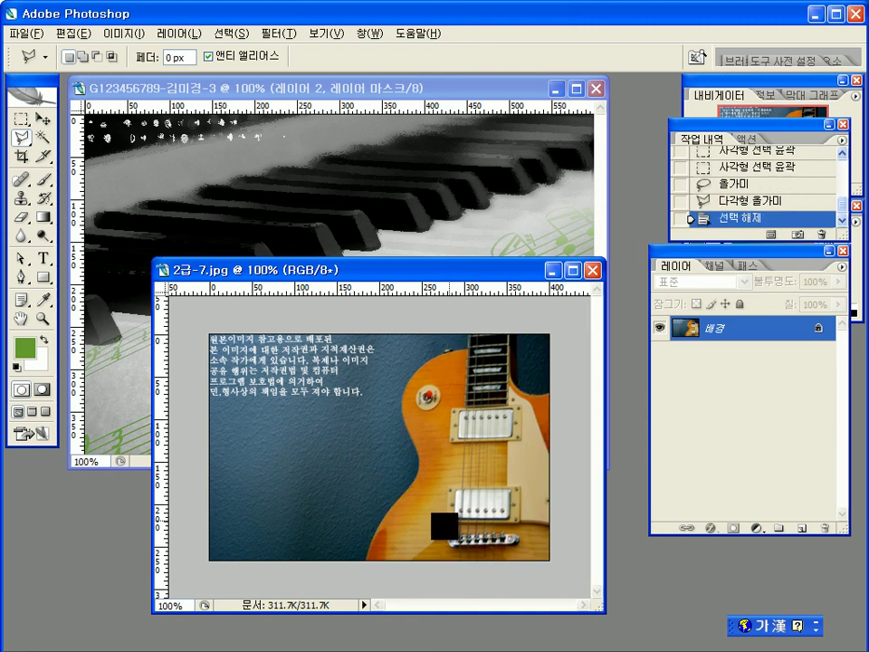
Step: Choose the Pen tool in Paths mode and zoom the guitar photo to 200%
click(20, 138)
click(20, 138)
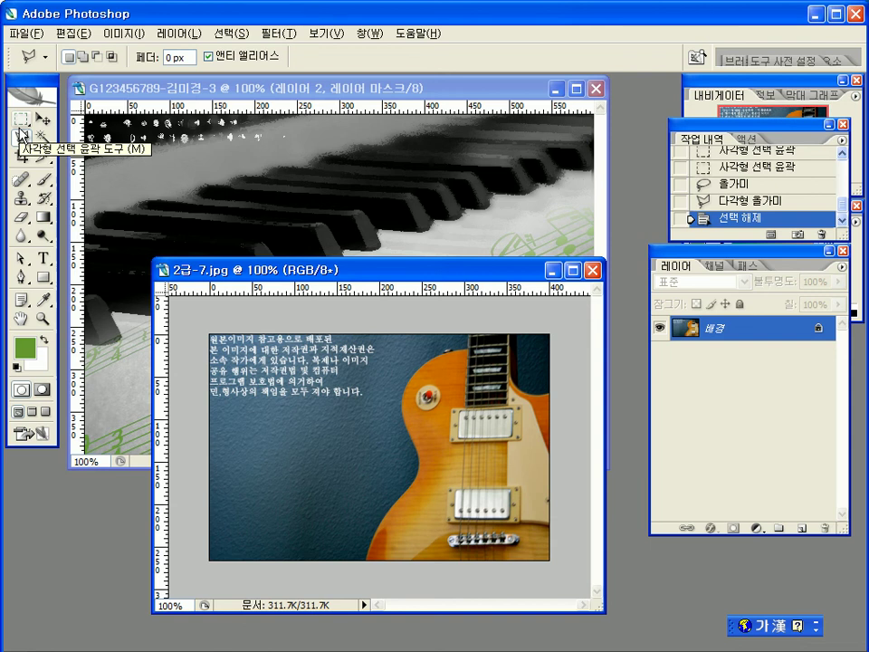
click(21, 277)
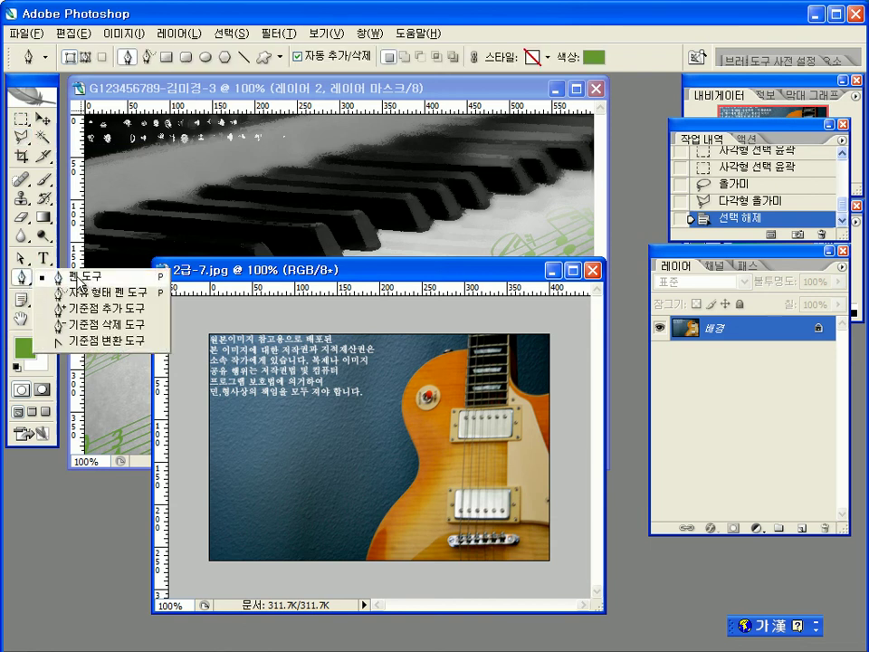
click(70, 277)
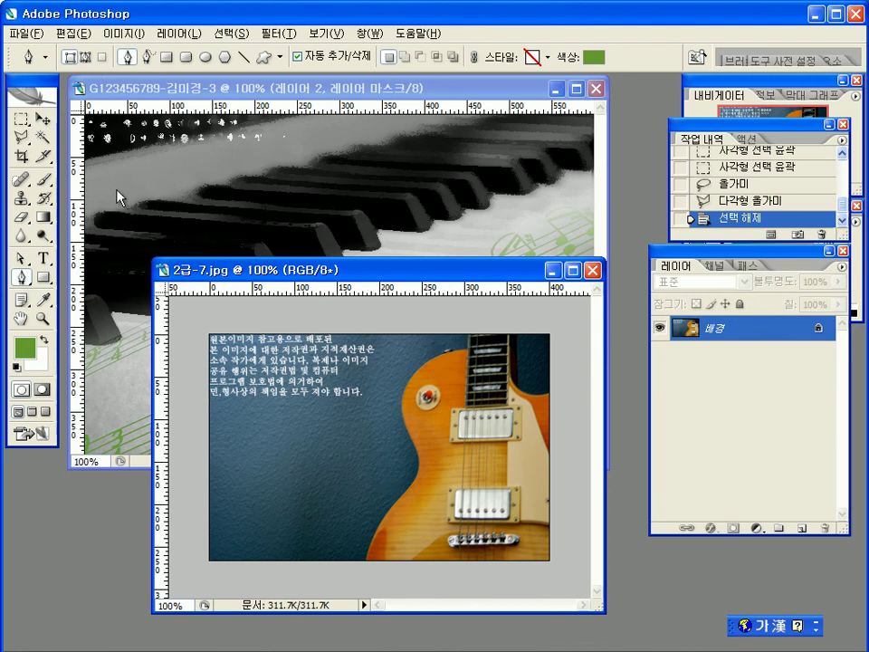
click(86, 57)
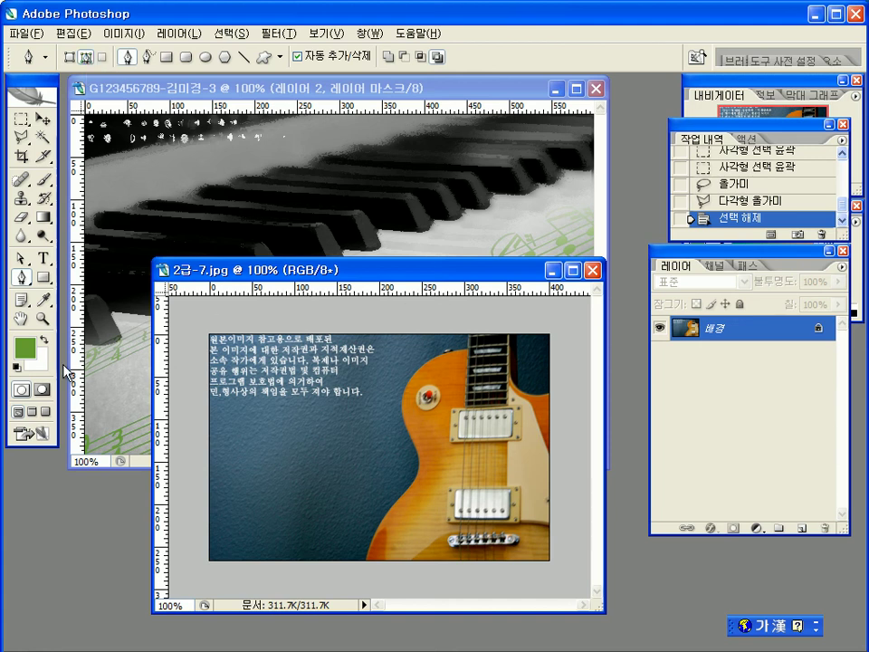
click(40, 318)
click(421, 404)
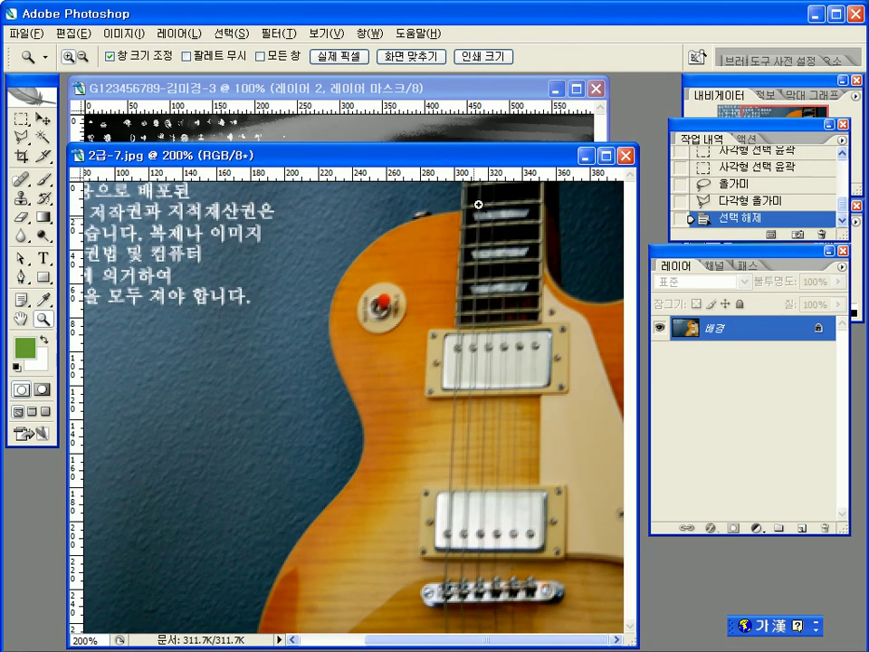
Step: Start the pen path at the neck top and trace down the body's left edge to the waist
drag(448, 171, 455, 178)
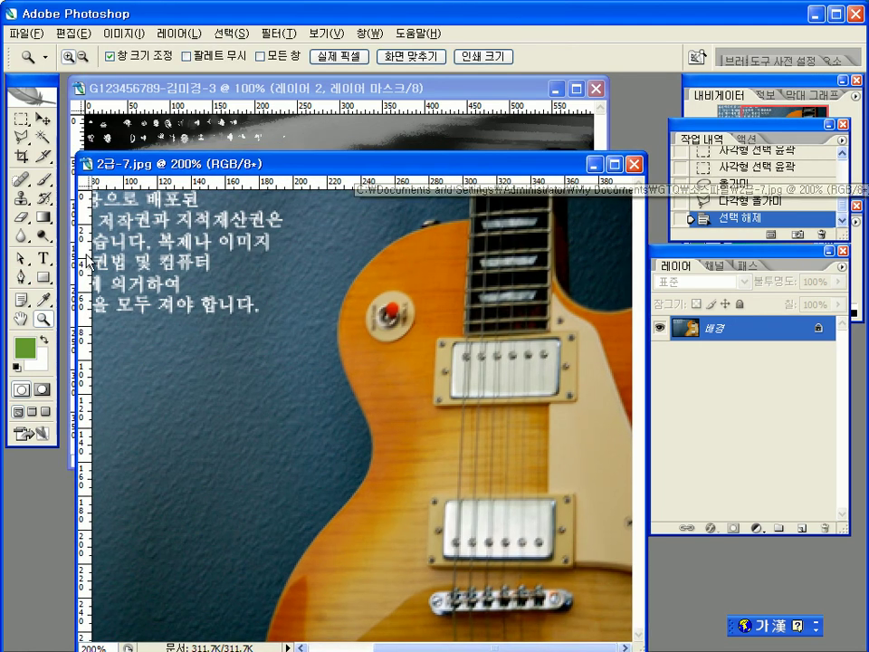
click(21, 278)
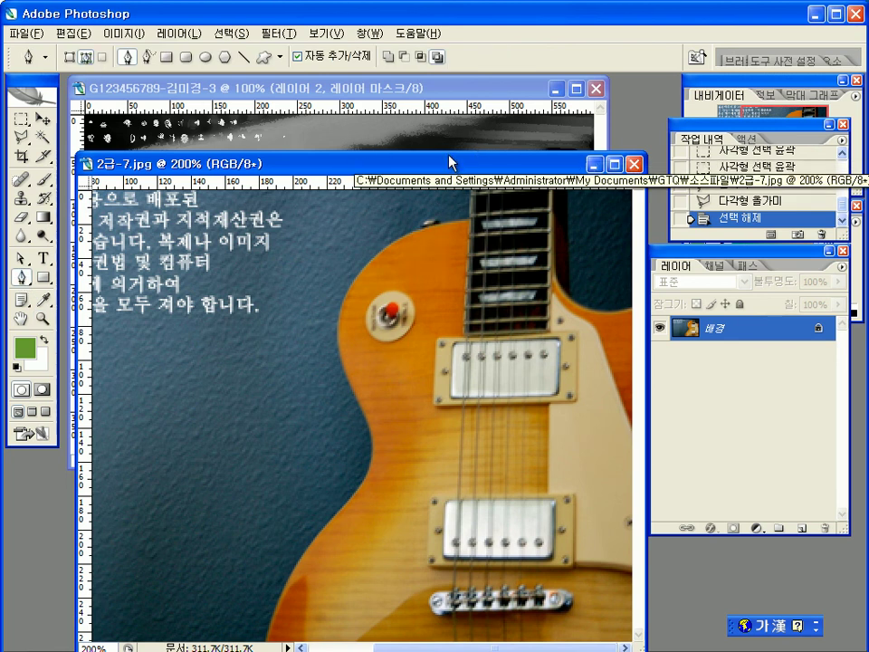
drag(448, 159, 448, 114)
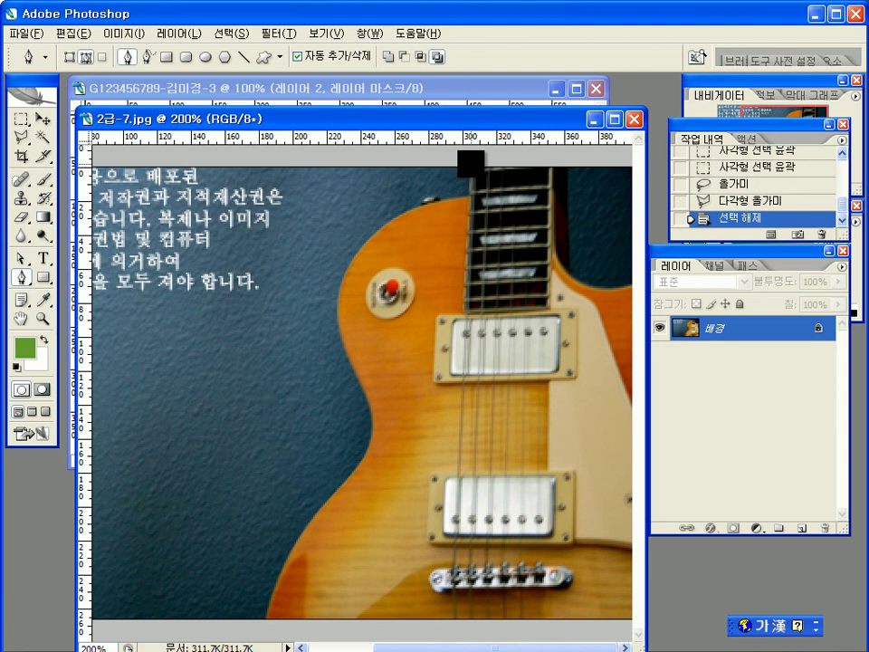
click(471, 164)
click(469, 195)
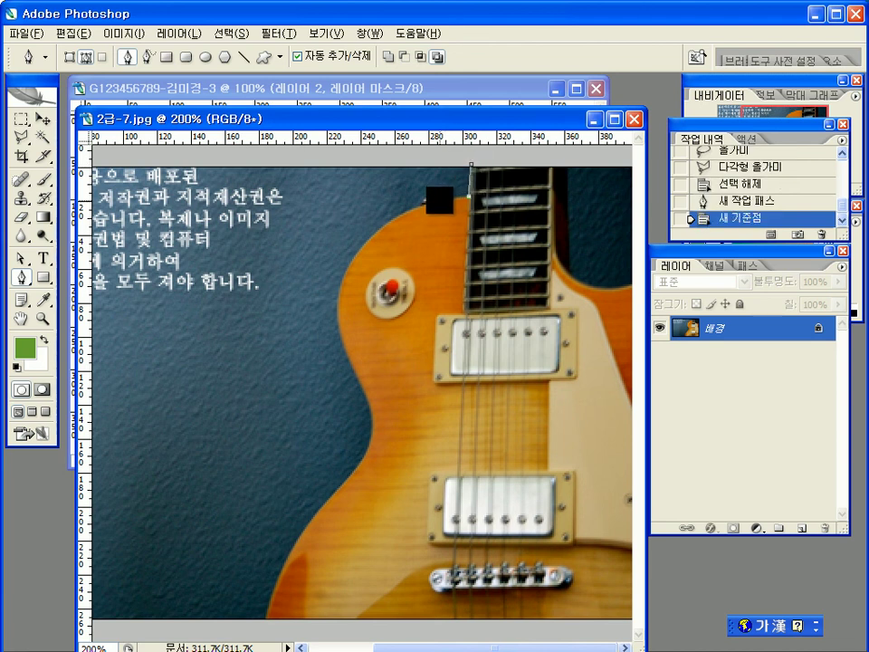
click(431, 195)
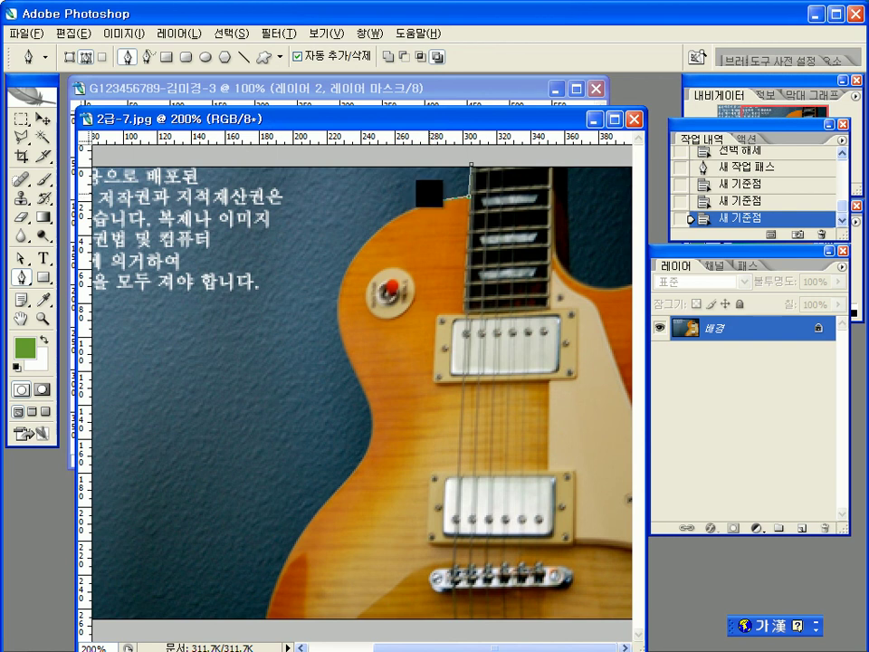
click(434, 194)
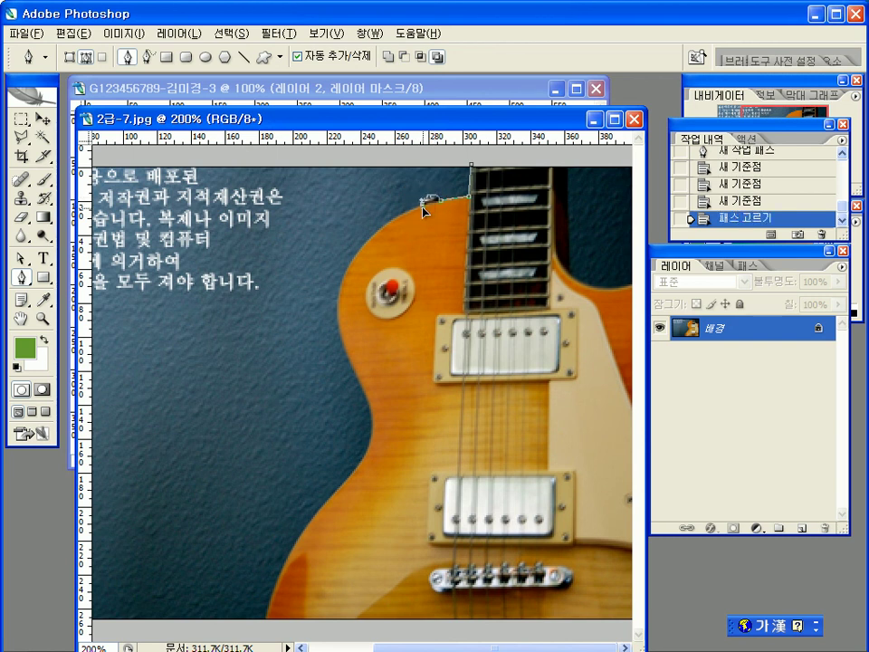
click(422, 204)
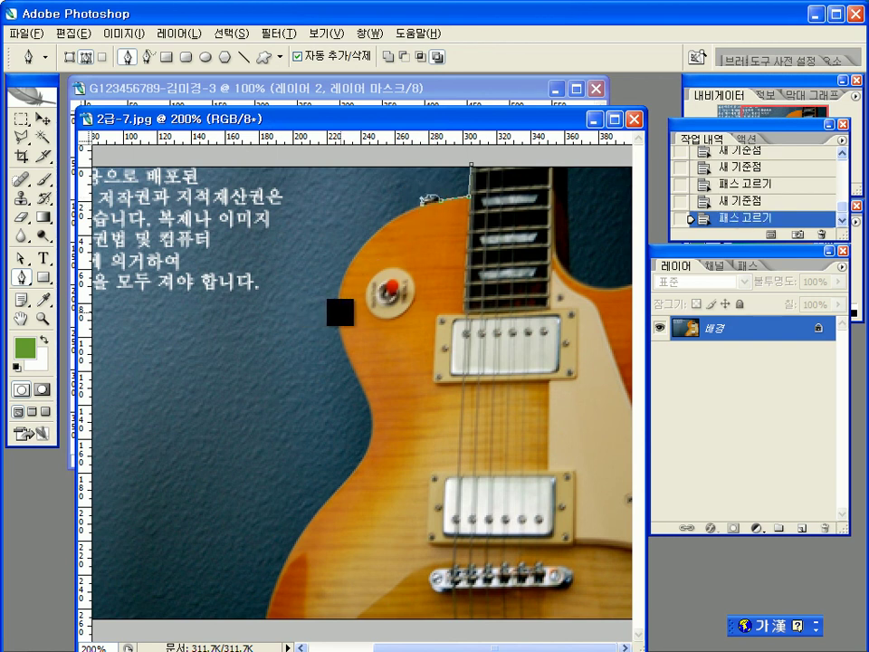
drag(336, 312, 337, 393)
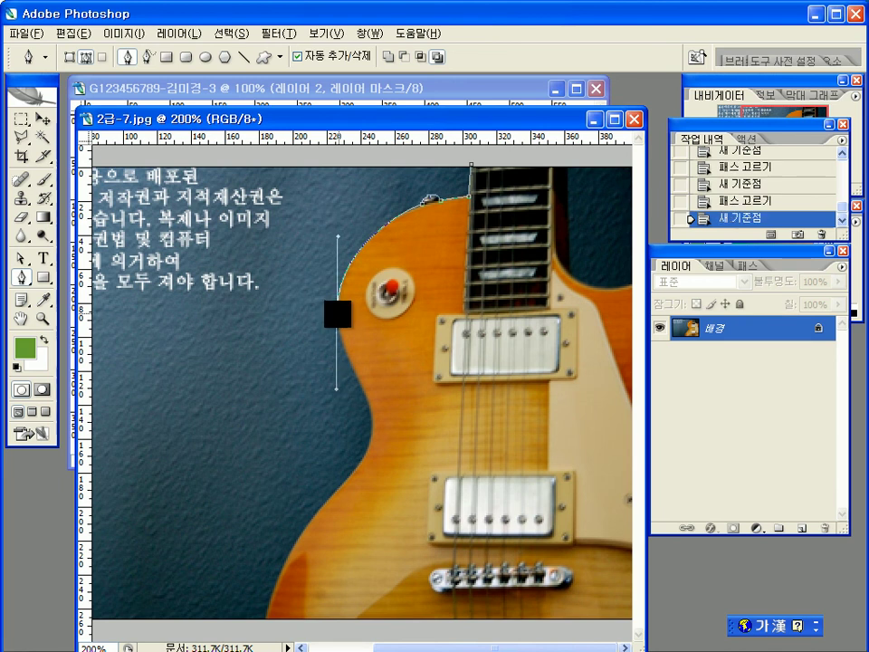
alt+click(337, 313)
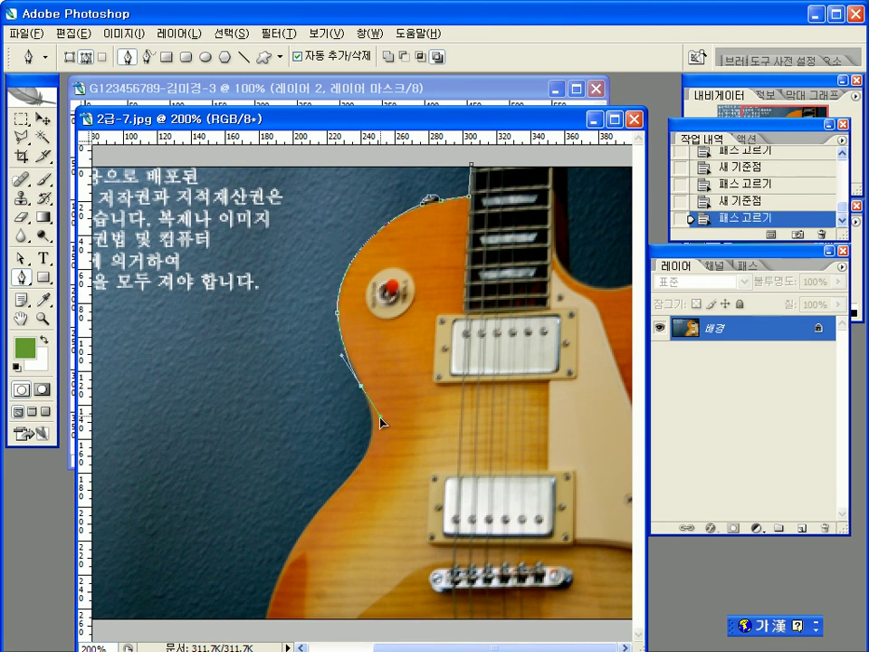
click(359, 388)
alt+click(359, 388)
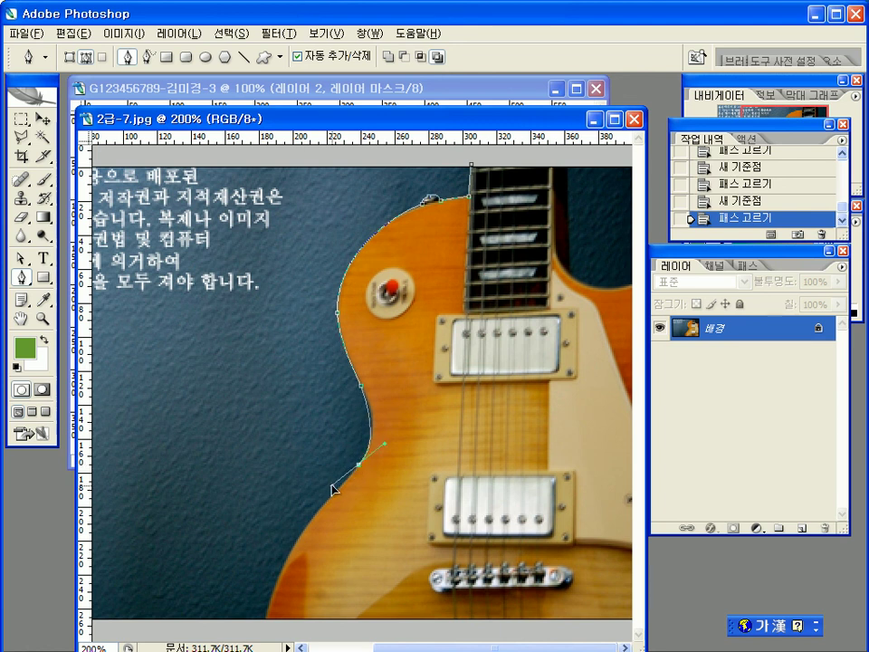
drag(328, 497, 330, 500)
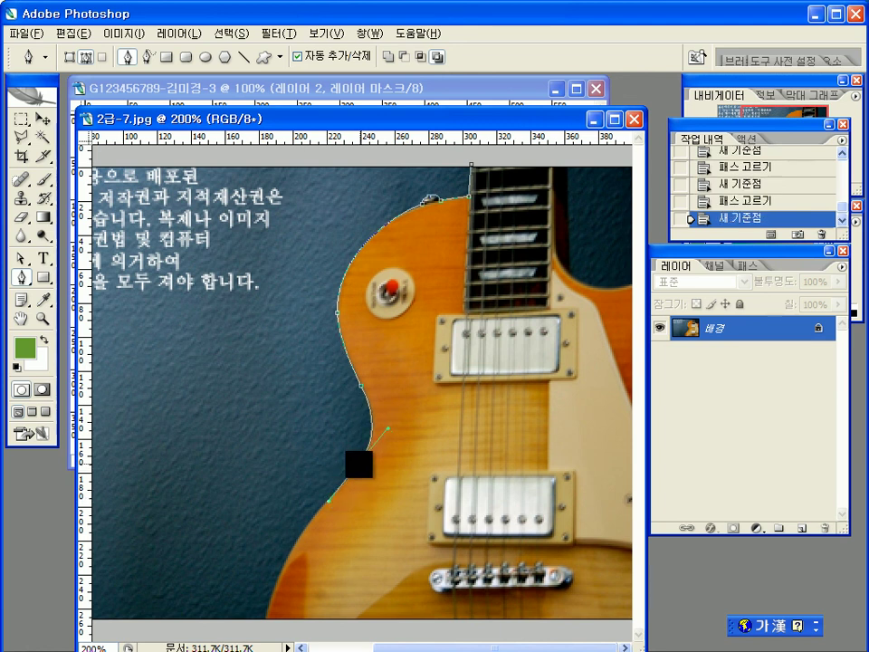
alt+click(359, 464)
Step: Curve the path to the photo's bottom edge and widen the window to show the whole image
drag(267, 619, 261, 649)
key(ctrl+z)
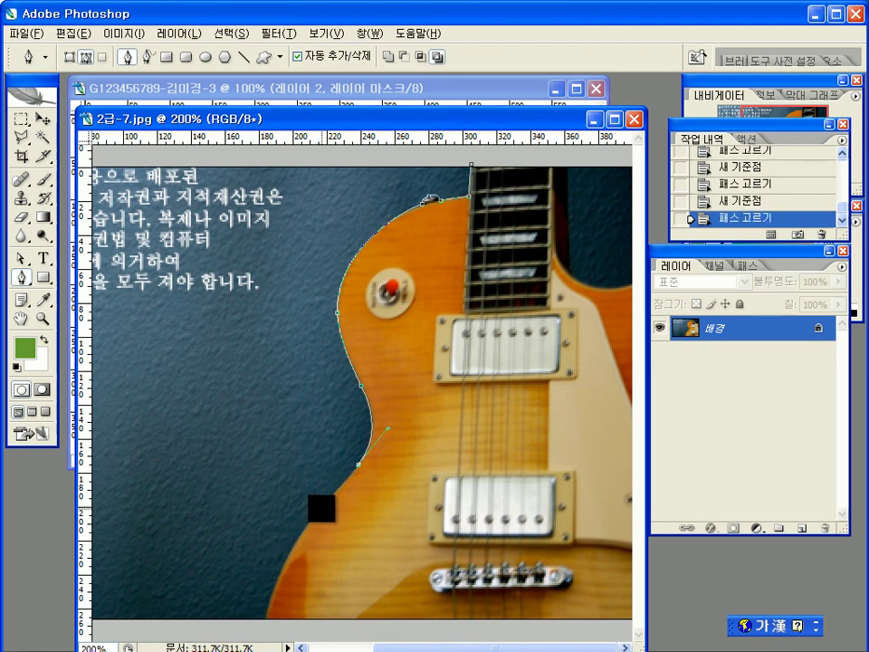
drag(322, 507, 305, 526)
key(ctrl+z)
drag(266, 621, 266, 647)
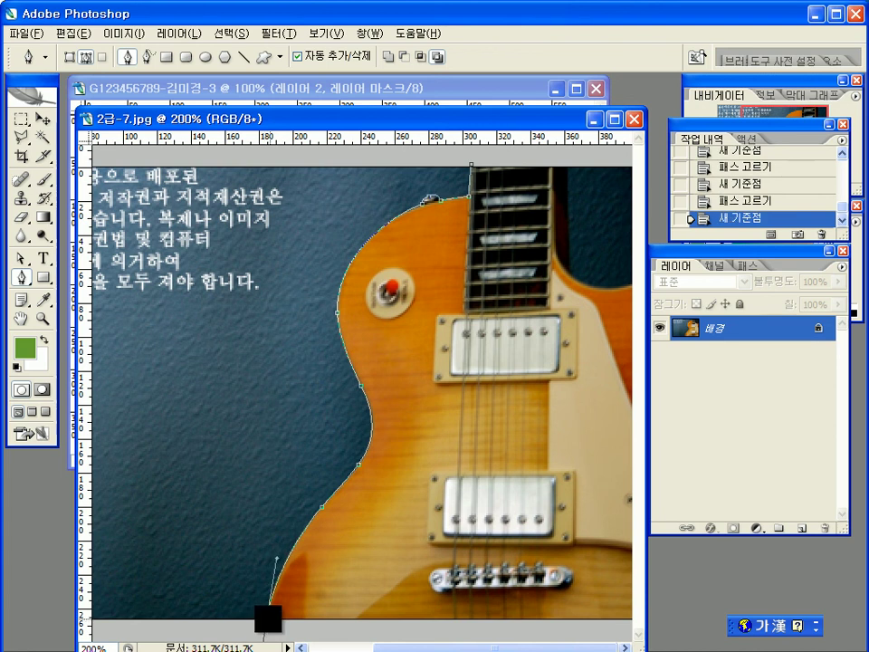
alt+click(266, 621)
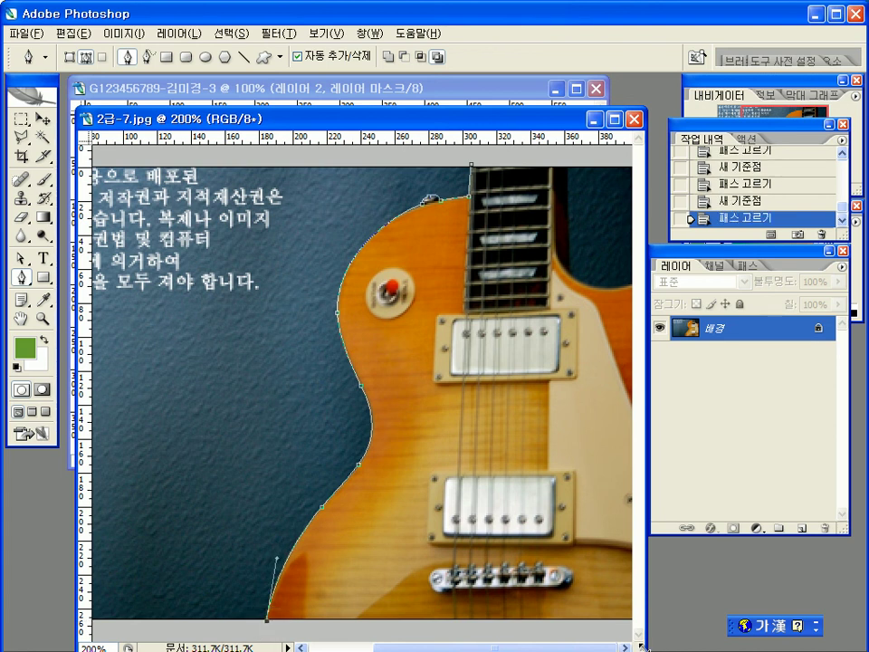
drag(639, 646, 736, 648)
drag(516, 117, 355, 126)
drag(609, 436, 715, 437)
drag(588, 125, 470, 100)
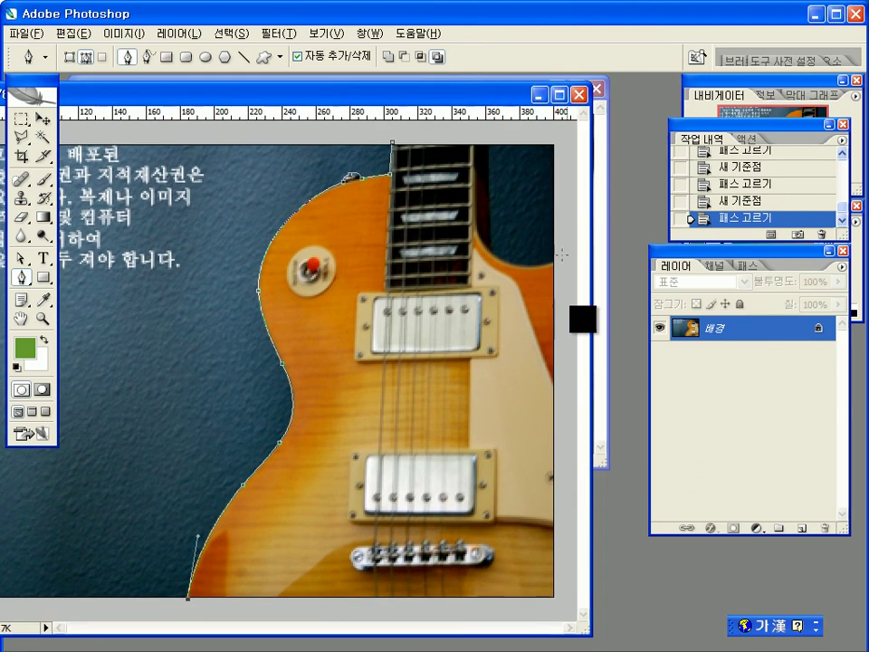
drag(591, 424, 617, 423)
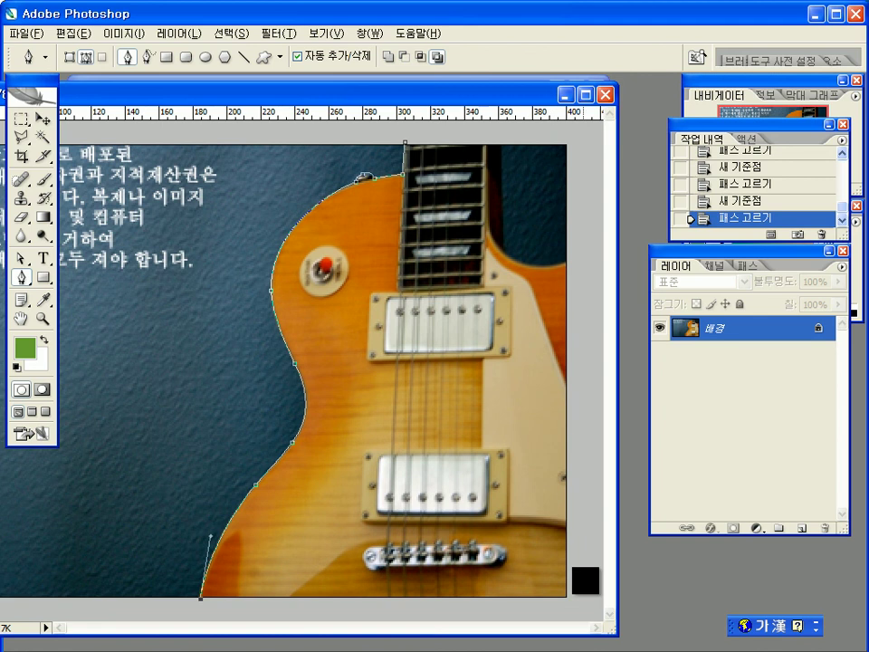
drag(620, 465, 629, 466)
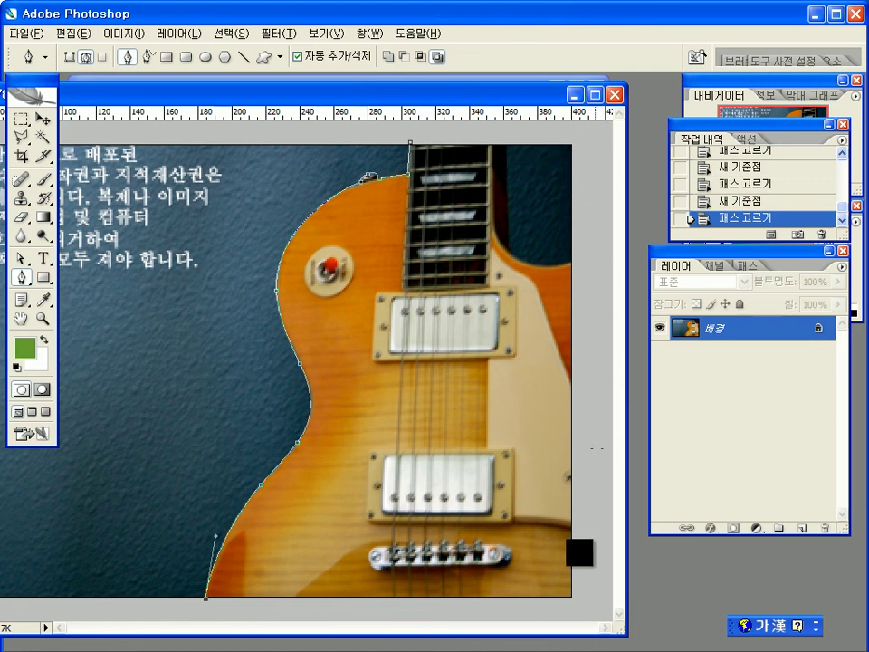
Step: Run the path along the bottom, up the right side and across the neck top to close it
click(211, 614)
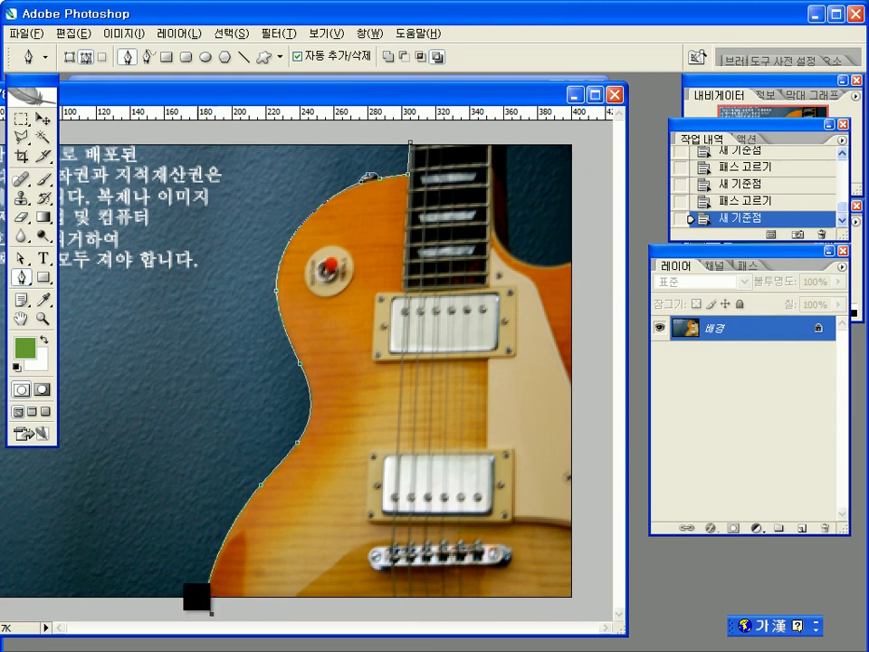
click(584, 613)
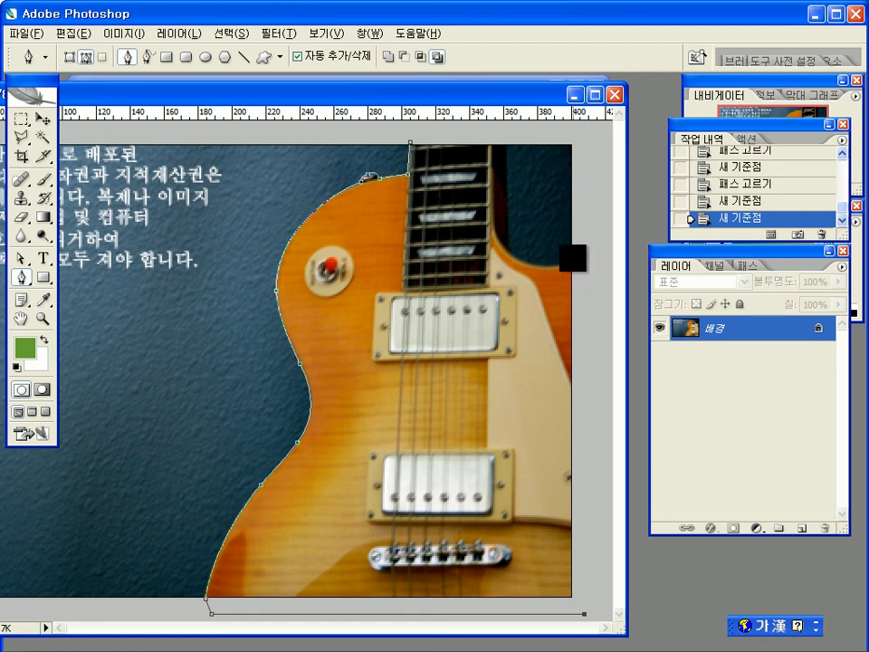
click(572, 263)
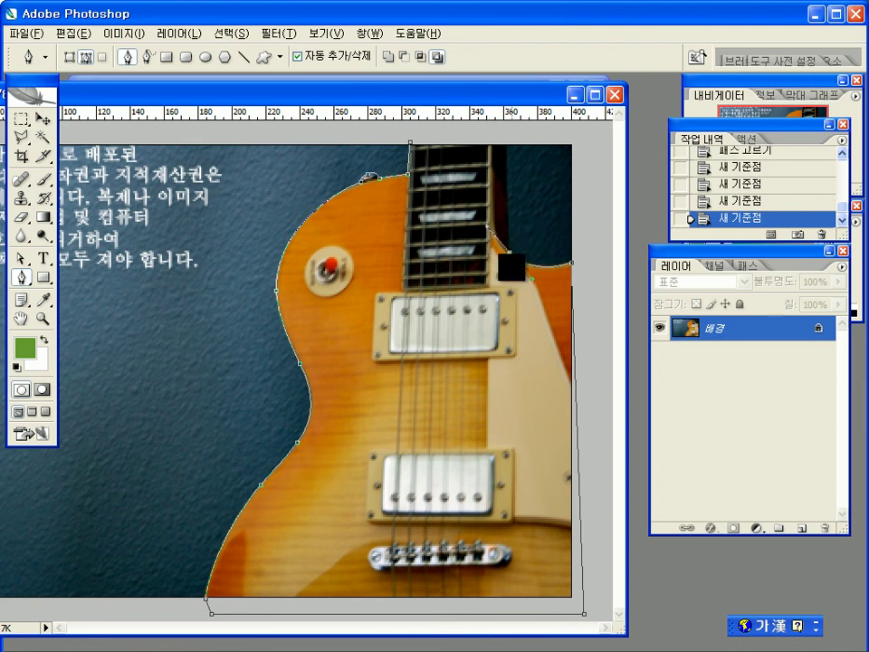
click(509, 257)
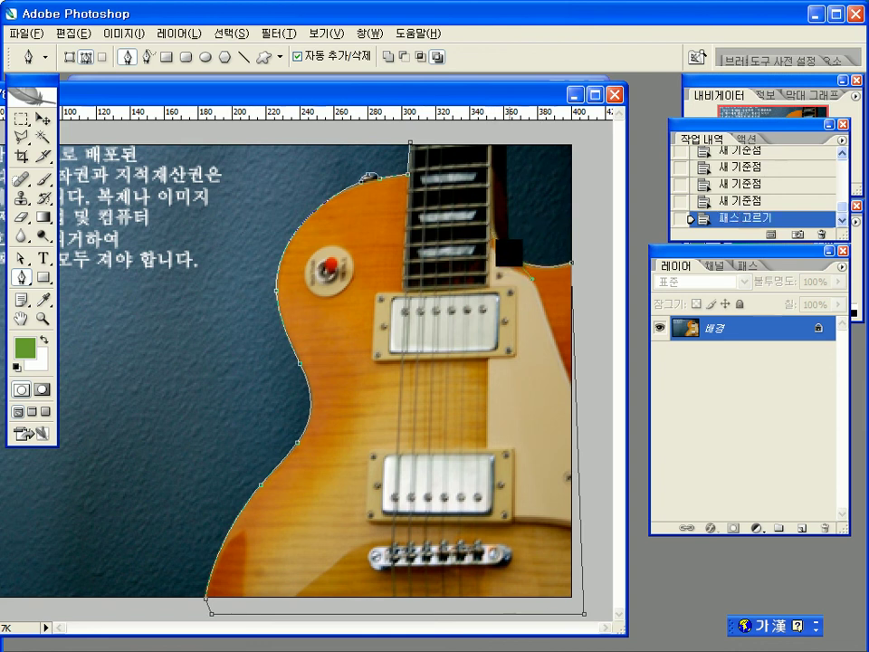
click(504, 144)
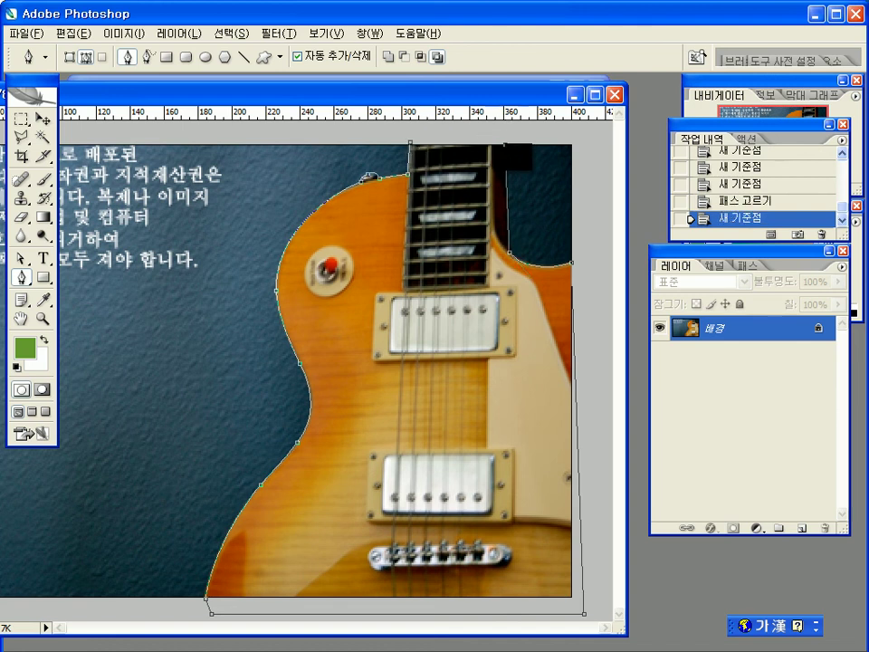
click(505, 142)
click(412, 143)
click(412, 143)
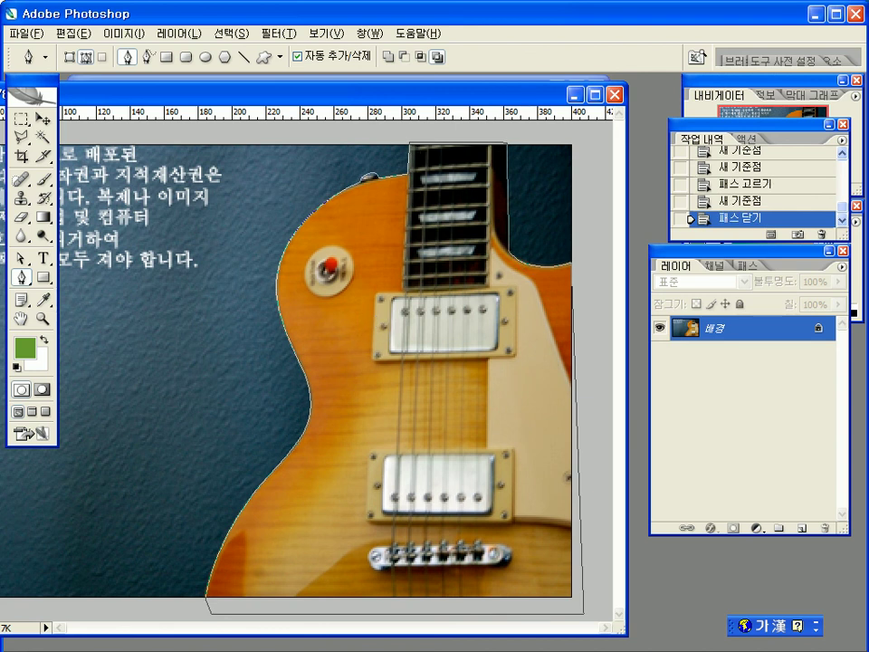
Step: Convert the guitar path into a selection with a 0-pixel feather radius
right_click(372, 235)
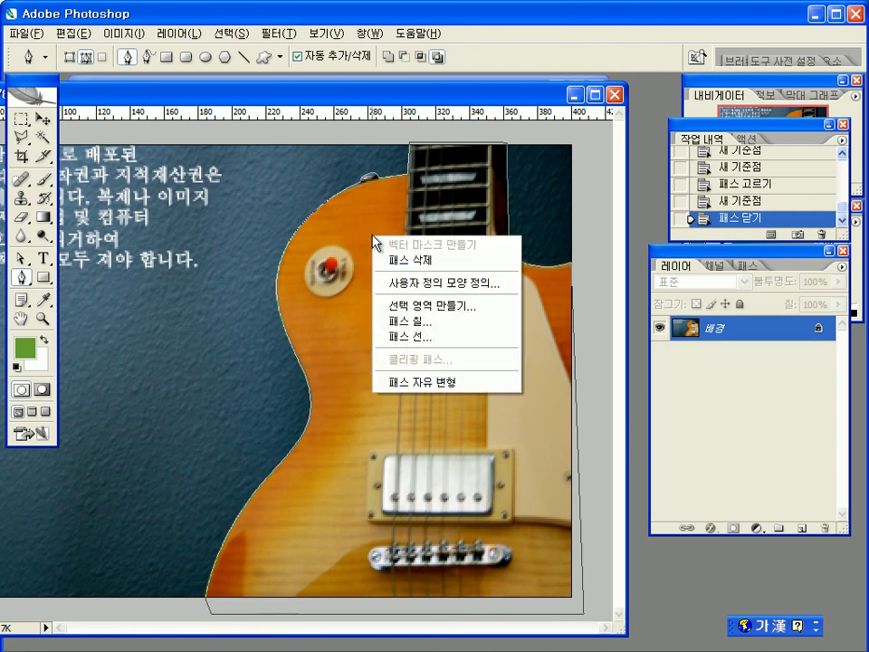
click(422, 306)
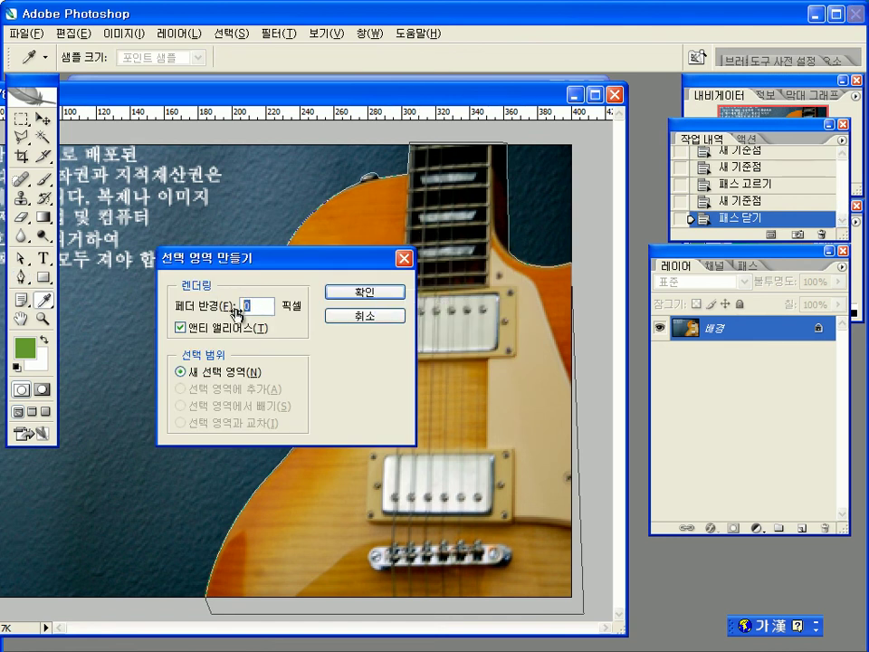
click(362, 294)
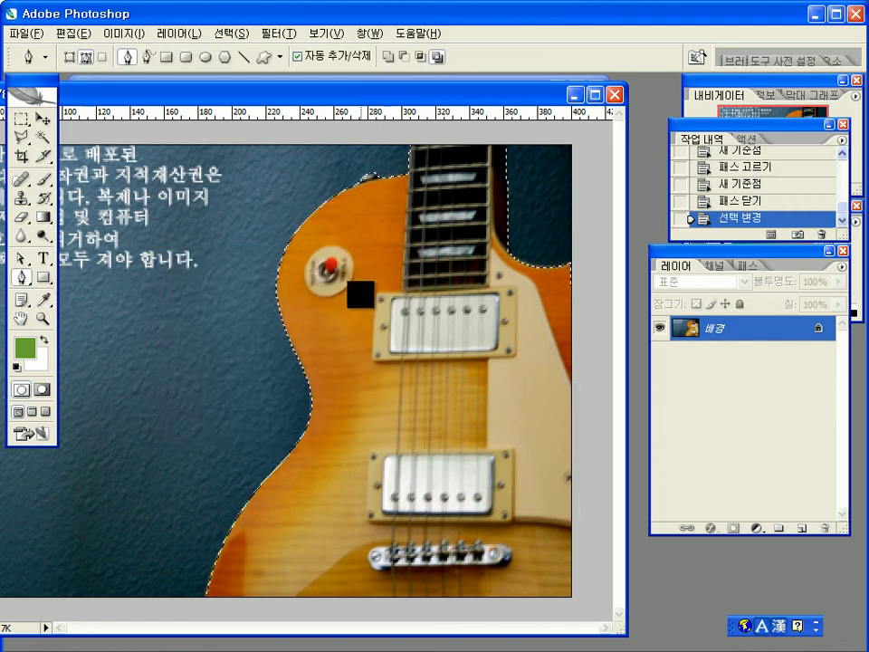
drag(432, 113, 595, 96)
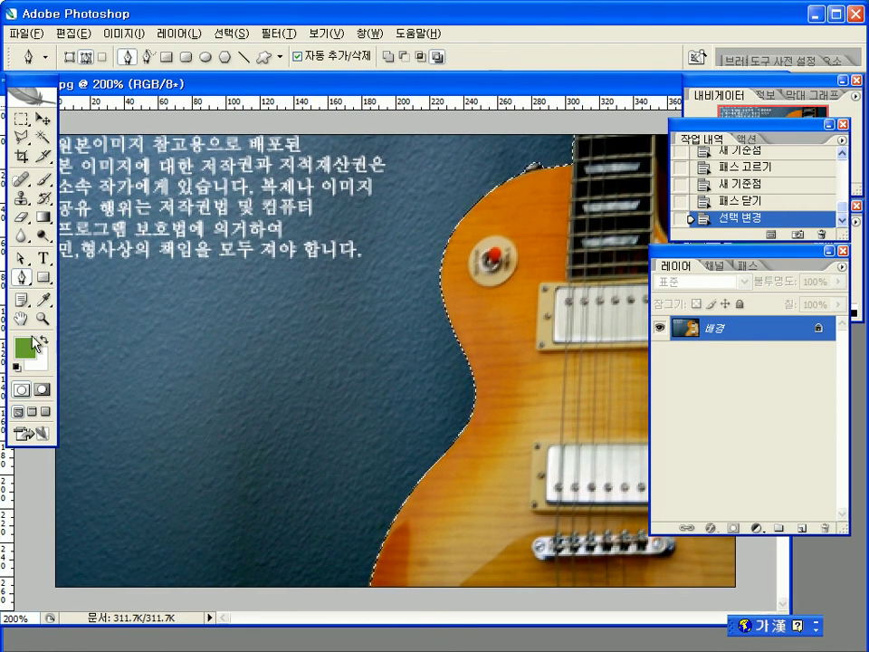
Step: Drag the selected guitar with the Move tool into the piano composite as Layer 3
double_click(22, 319)
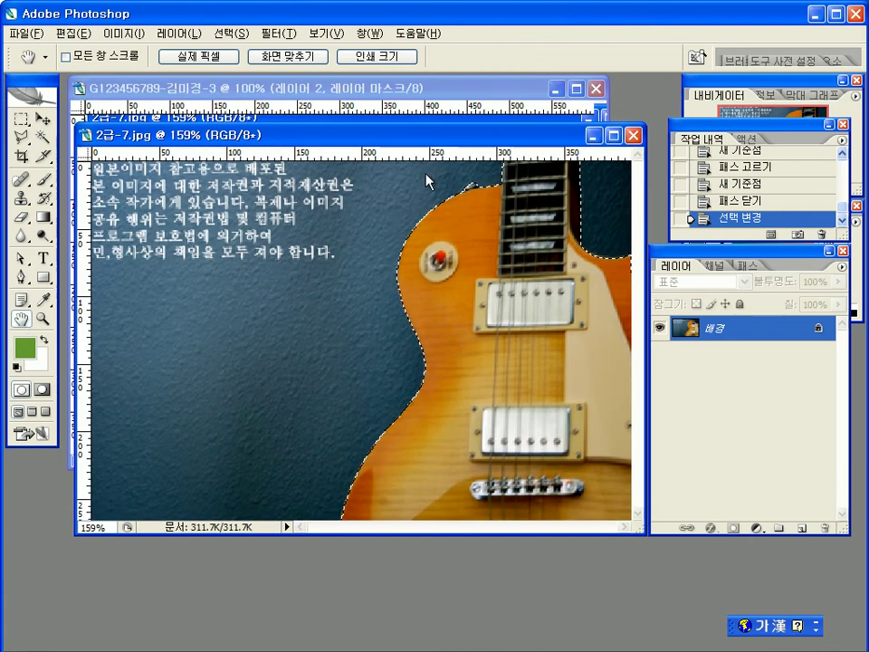
drag(426, 141, 413, 250)
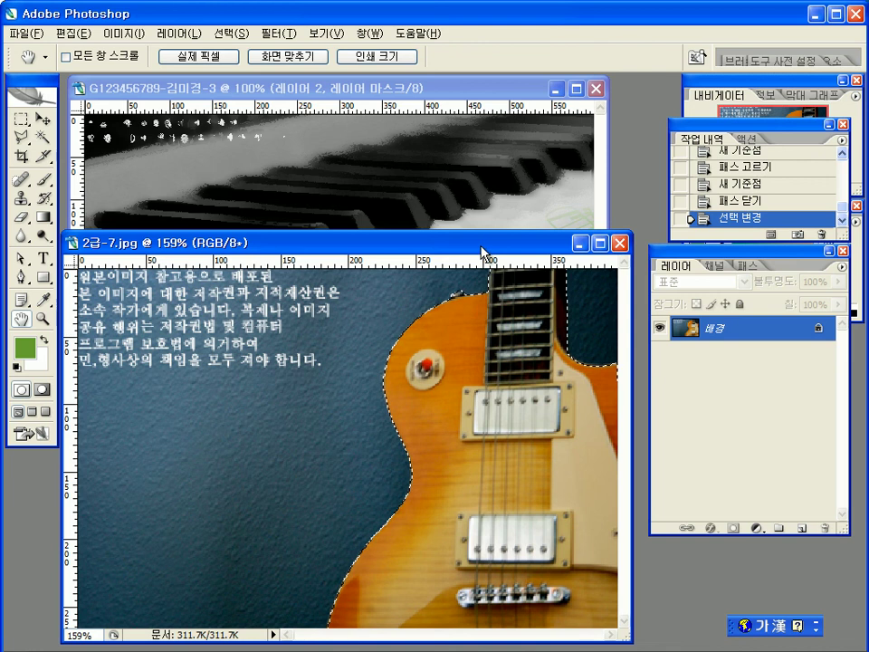
drag(485, 242, 475, 199)
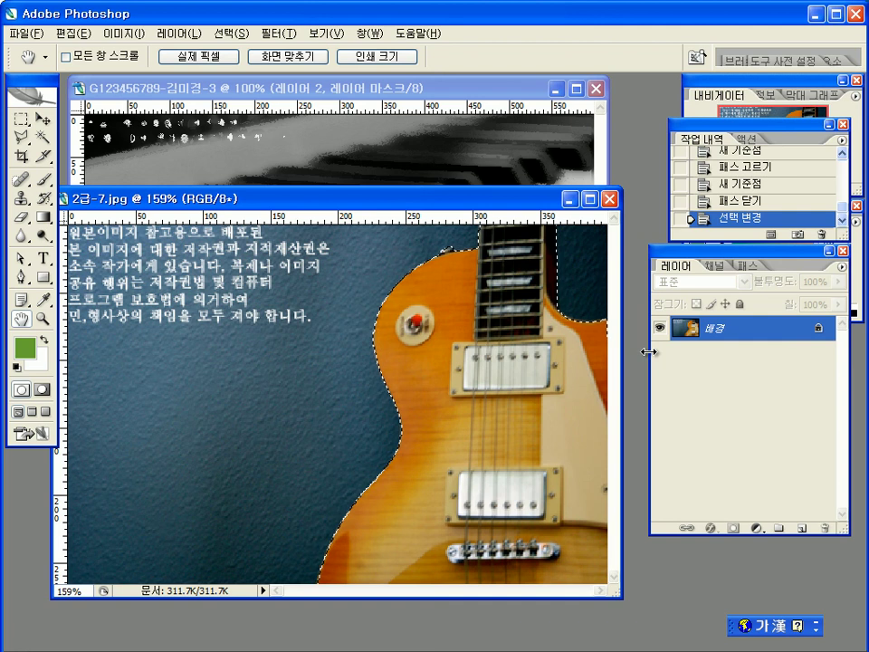
key(ctrl+j)
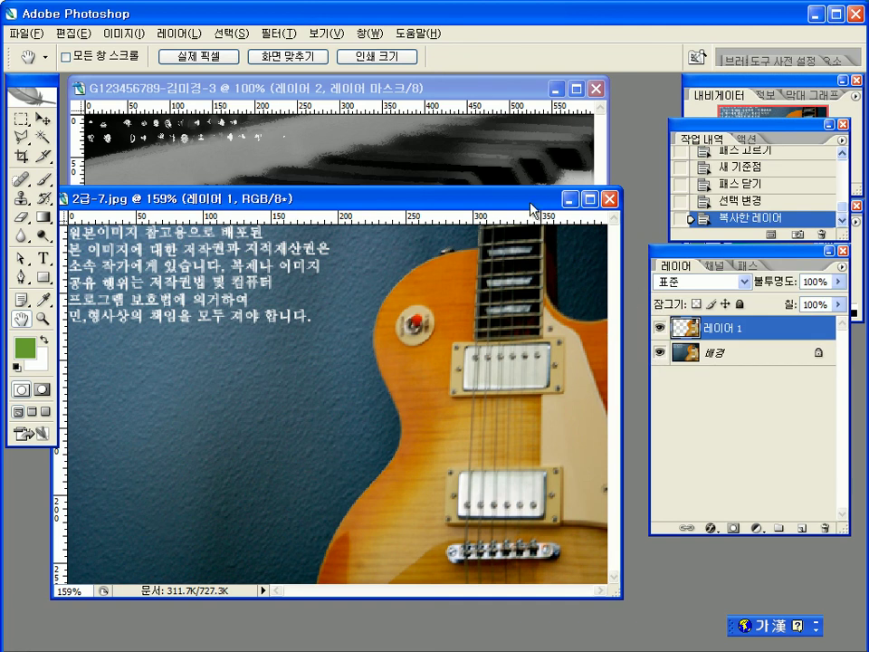
drag(532, 208, 551, 263)
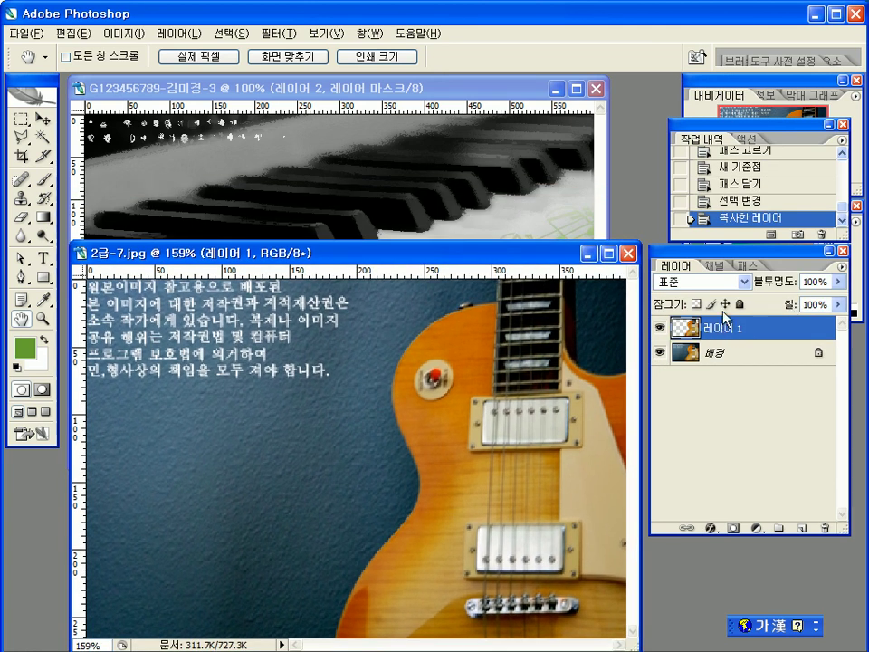
click(736, 204)
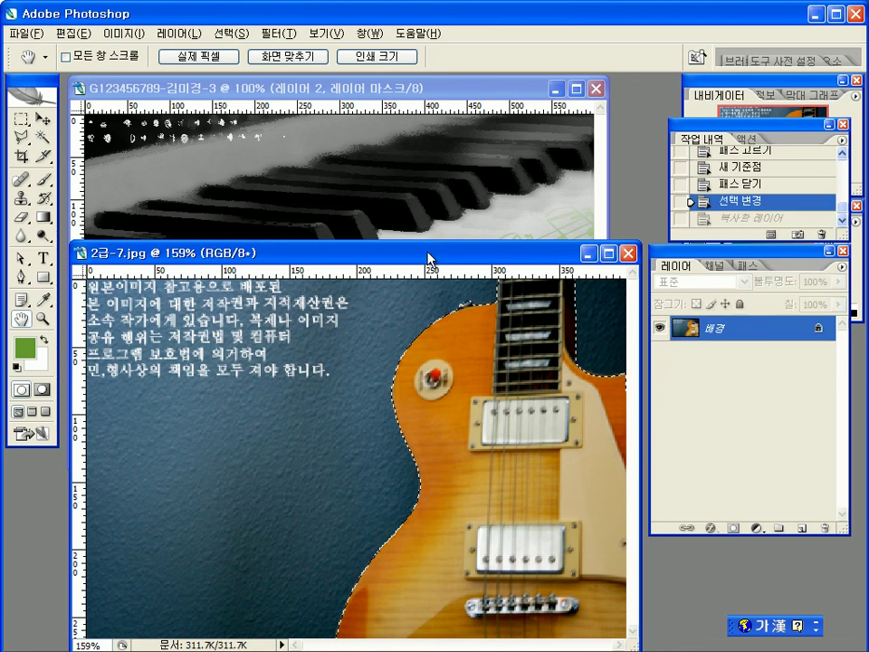
drag(431, 258, 455, 281)
click(42, 119)
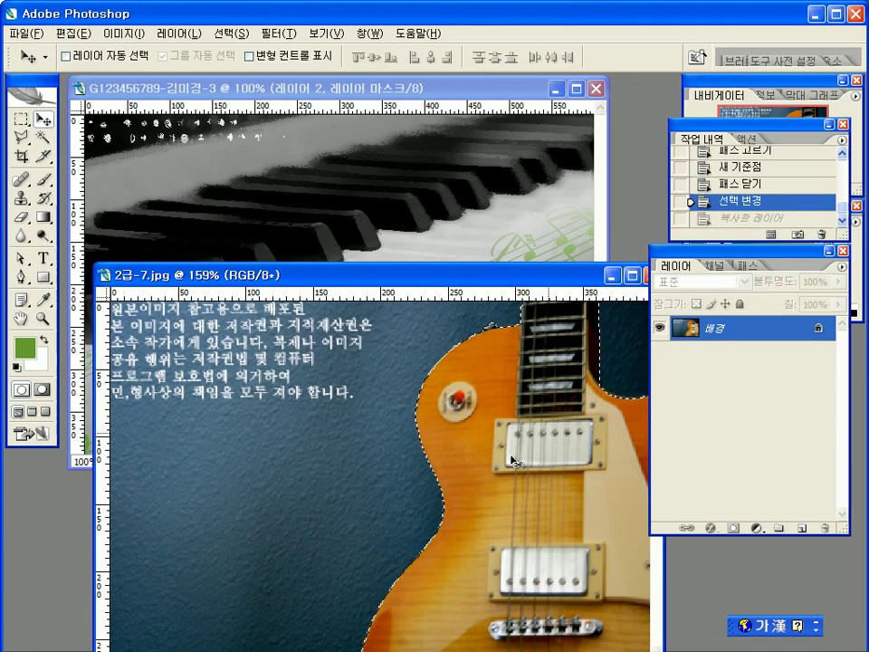
drag(488, 366, 313, 210)
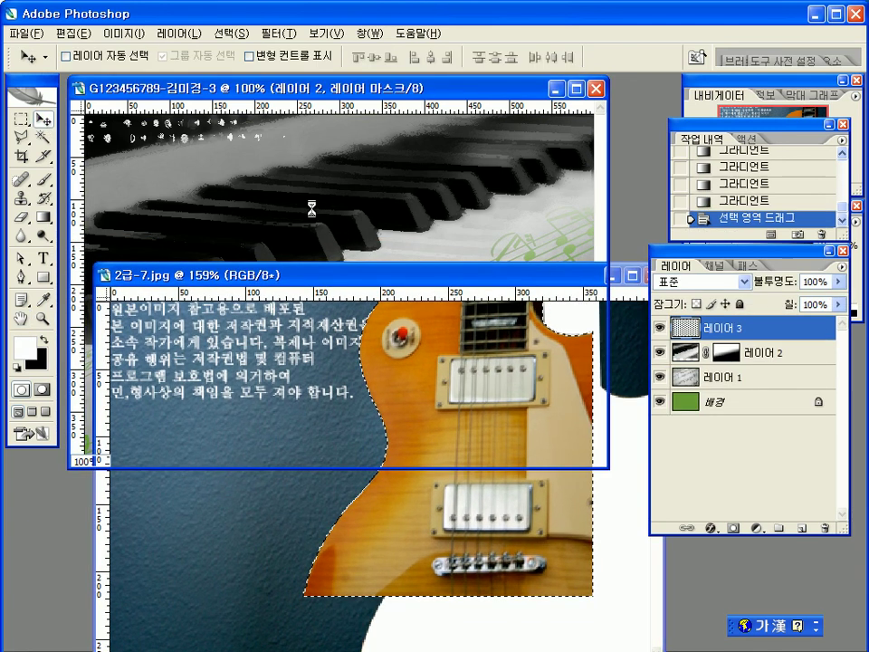
click(375, 538)
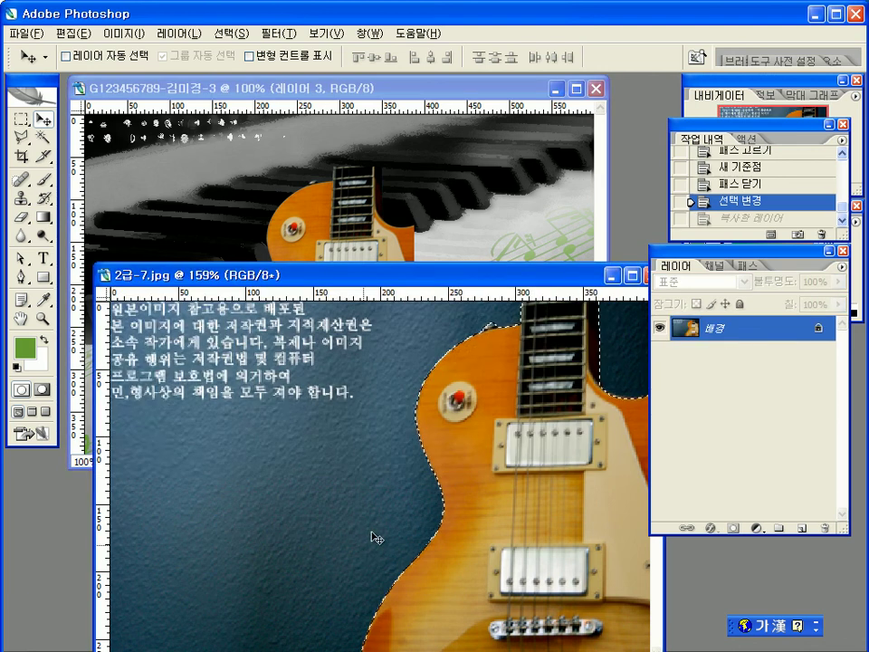
drag(544, 276, 375, 359)
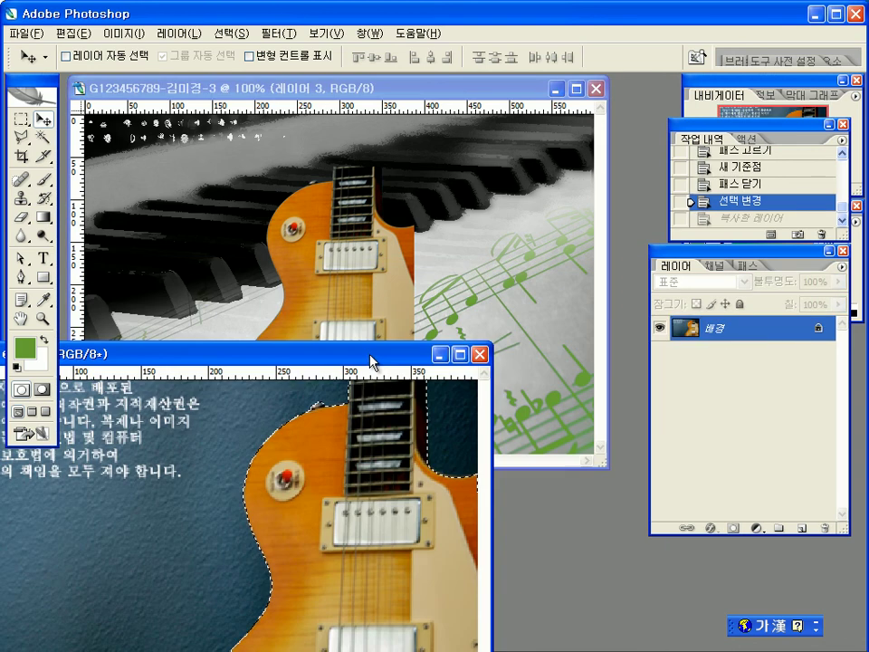
Step: Close 2급-7.jpg without saving changes
click(480, 354)
click(440, 266)
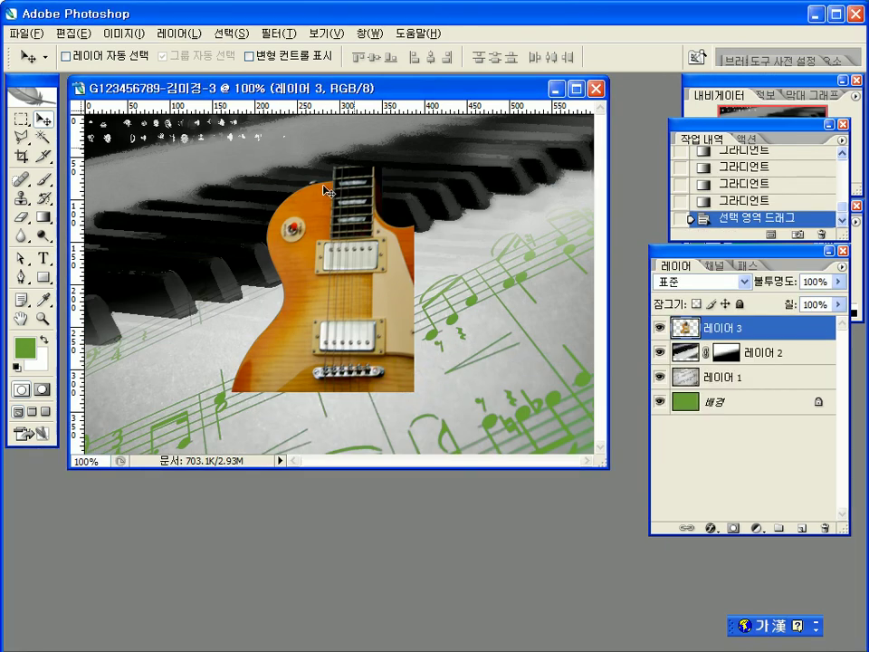
drag(330, 88, 317, 115)
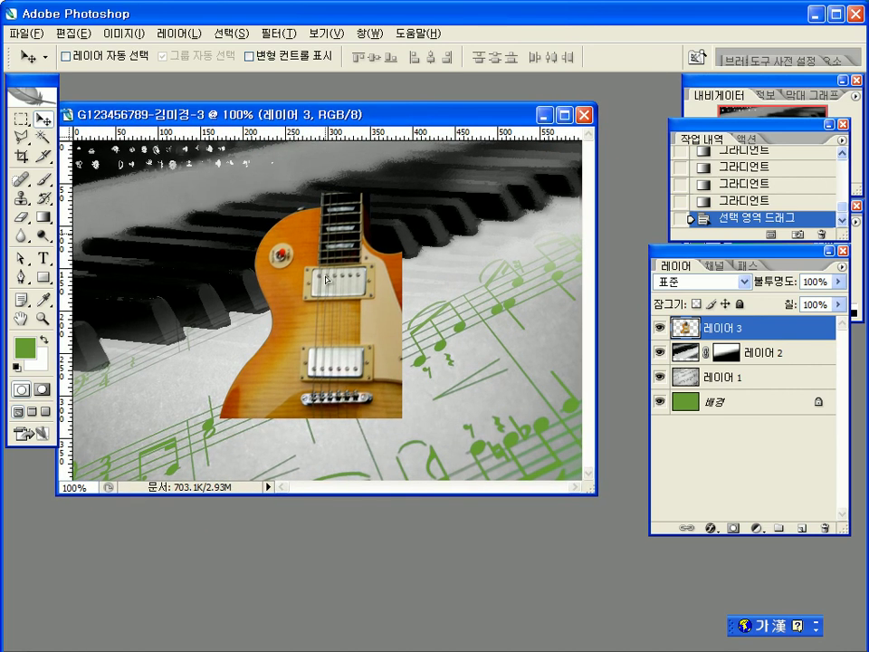
Step: Move the guitar layer to the composite's lower-right corner and start Free Transform
drag(409, 376, 505, 382)
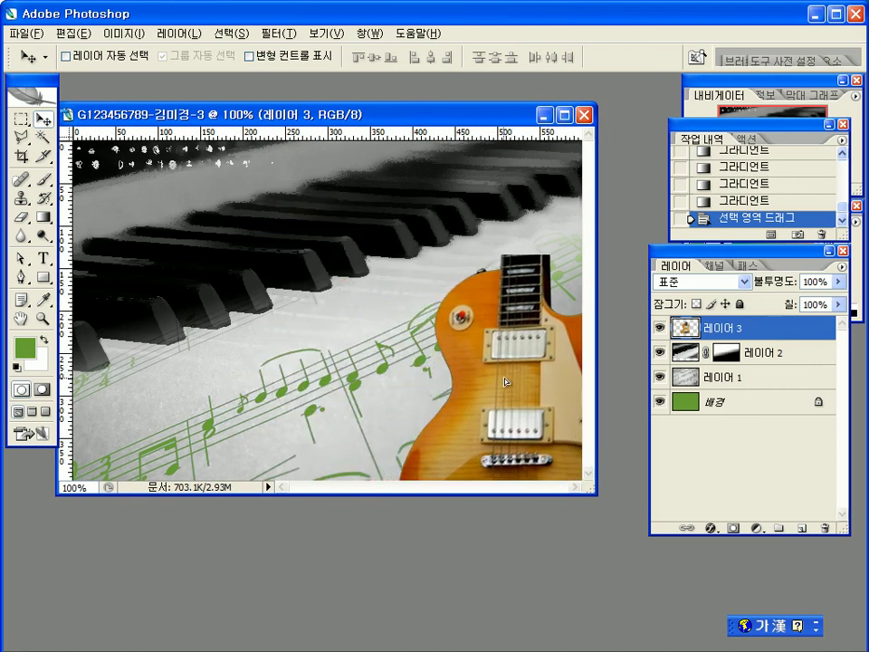
drag(508, 384, 508, 384)
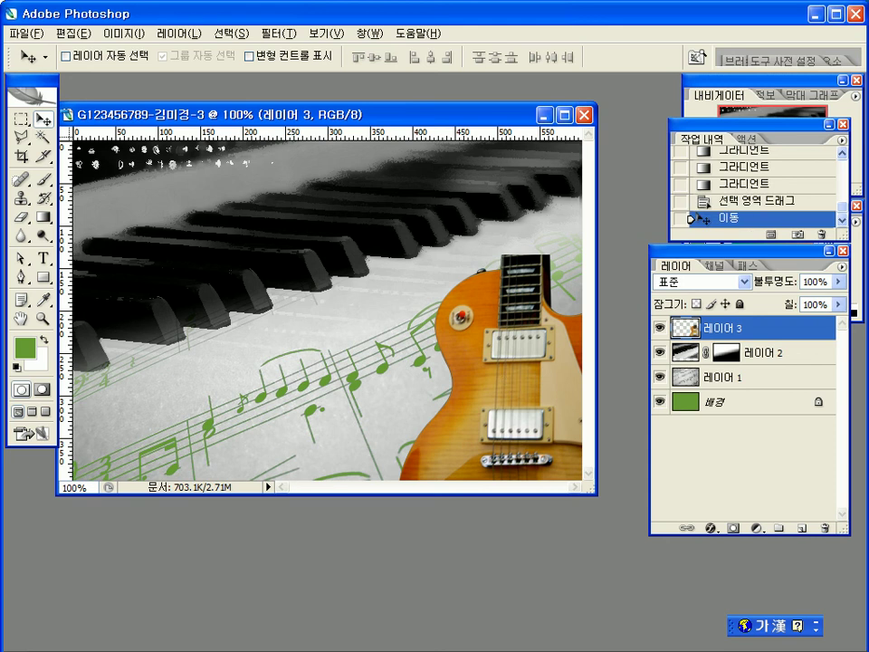
key(Hangul)
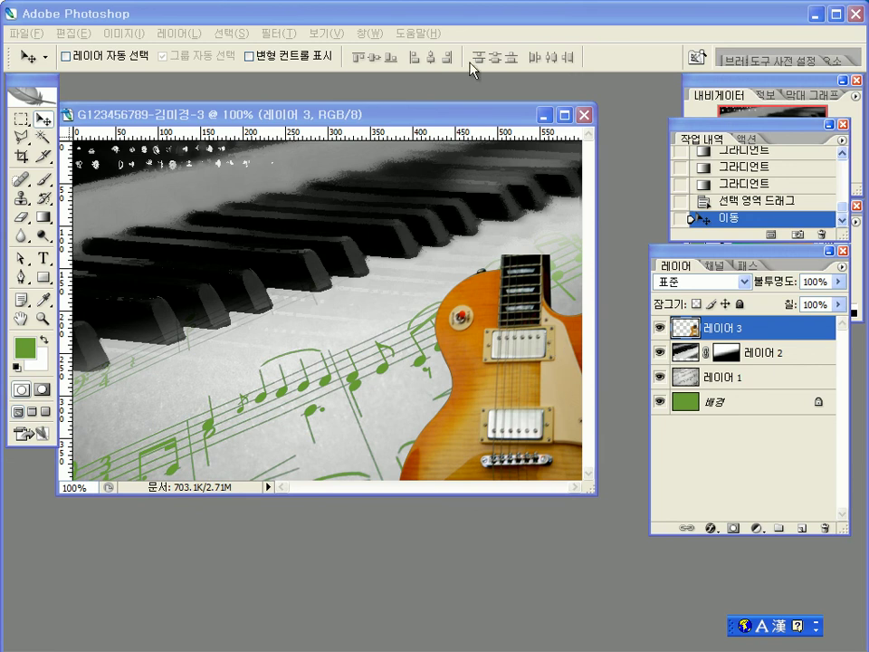
key(Hangul)
key(ctrl+t)
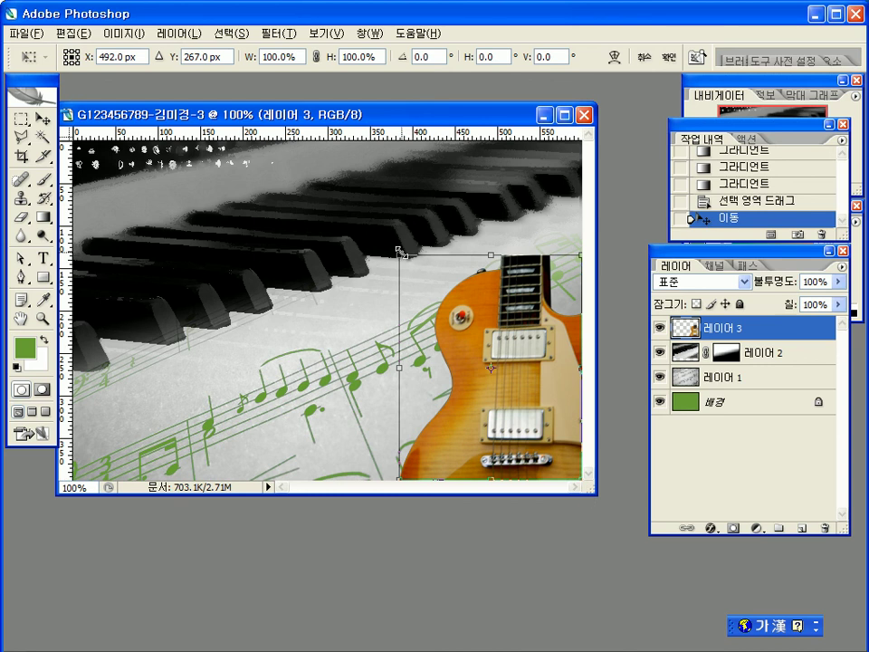
Step: Scale the guitar to about 150% width and 152% height against the right edge
mouse_move(401, 254)
mouse_down()
mouse_move(379, 230)
mouse_move(396, 246)
mouse_up()
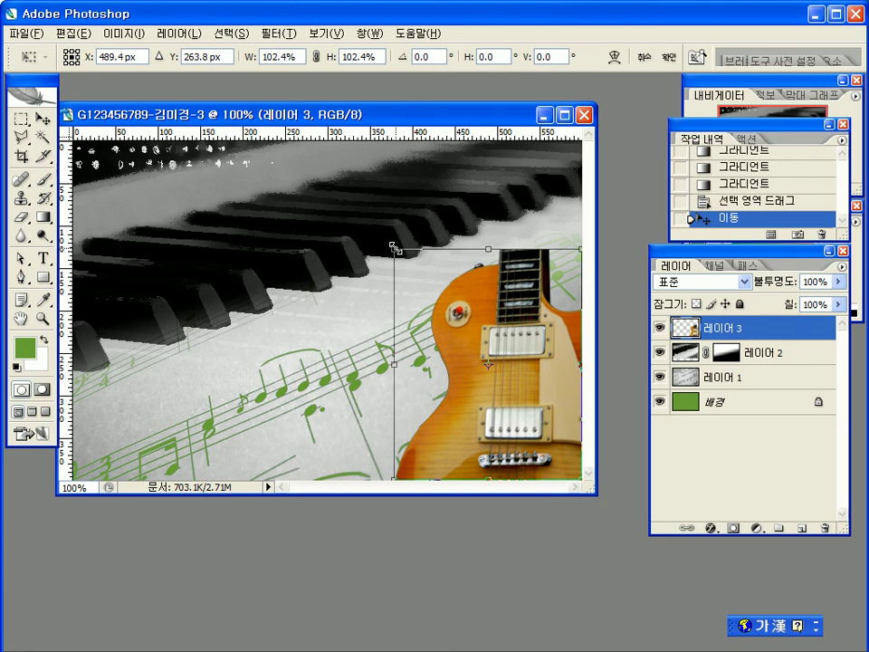
drag(395, 246, 301, 141)
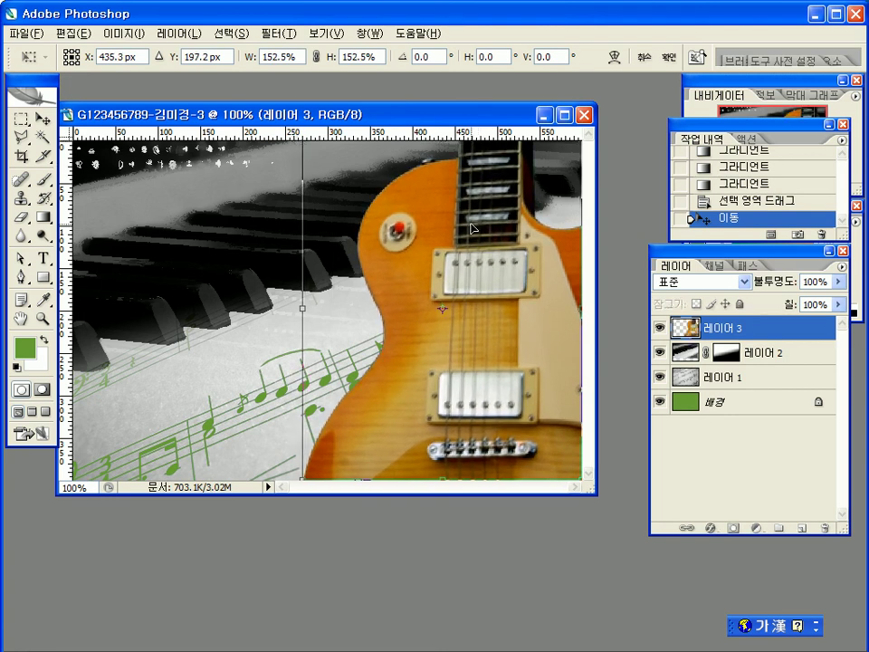
drag(474, 228, 516, 228)
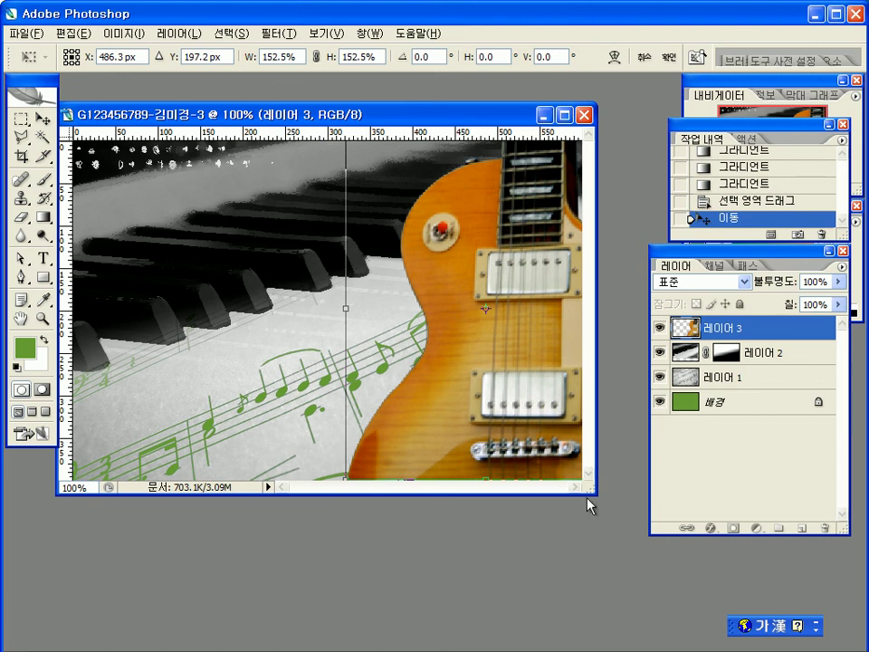
drag(590, 497, 621, 524)
drag(359, 496, 371, 493)
drag(450, 484, 458, 490)
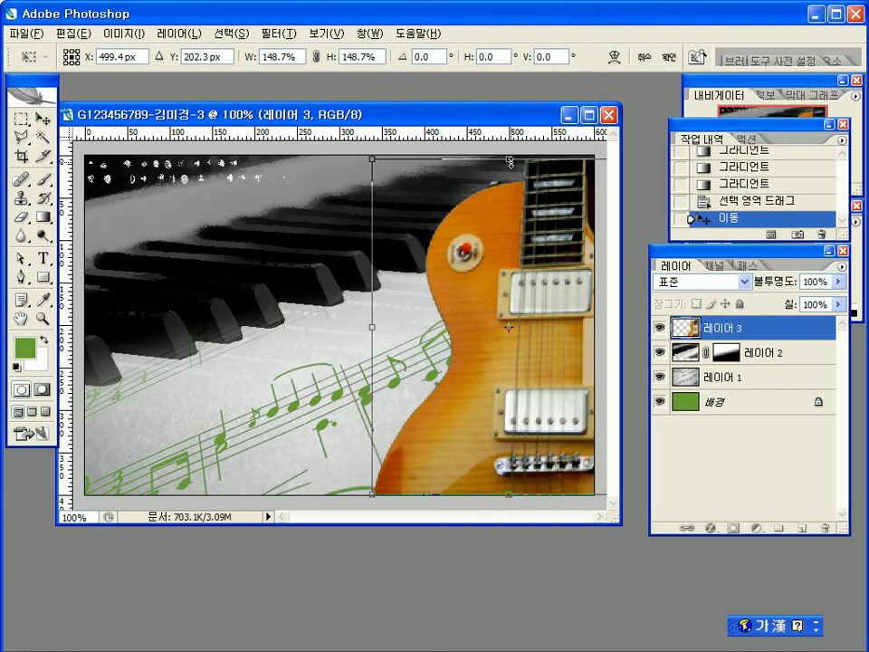
drag(510, 162, 510, 159)
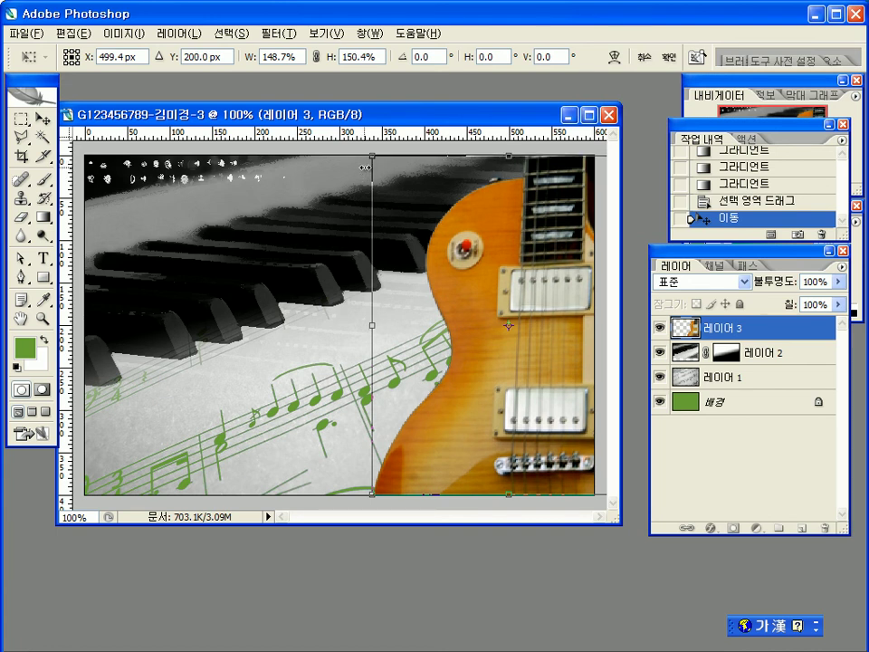
drag(372, 157, 368, 155)
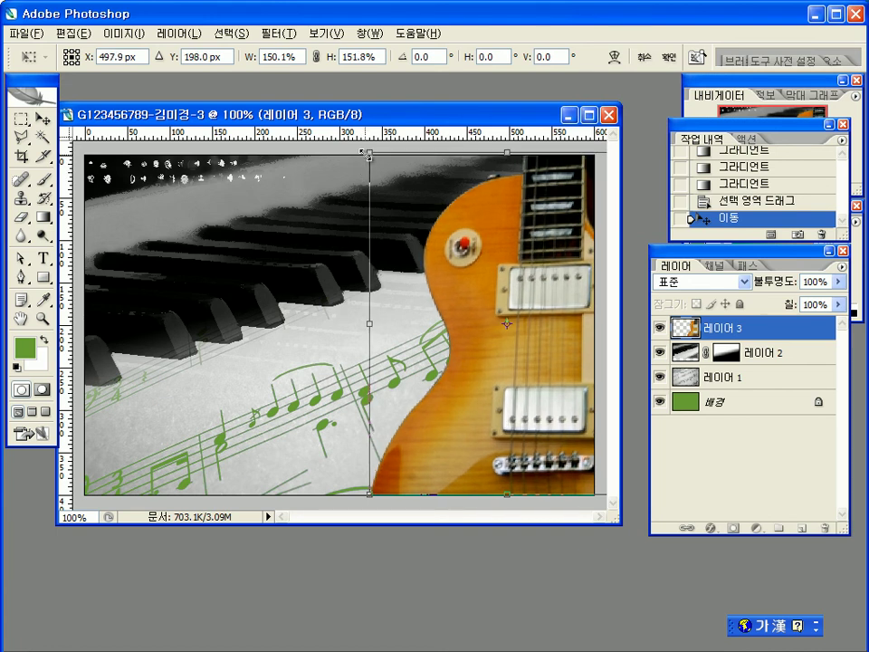